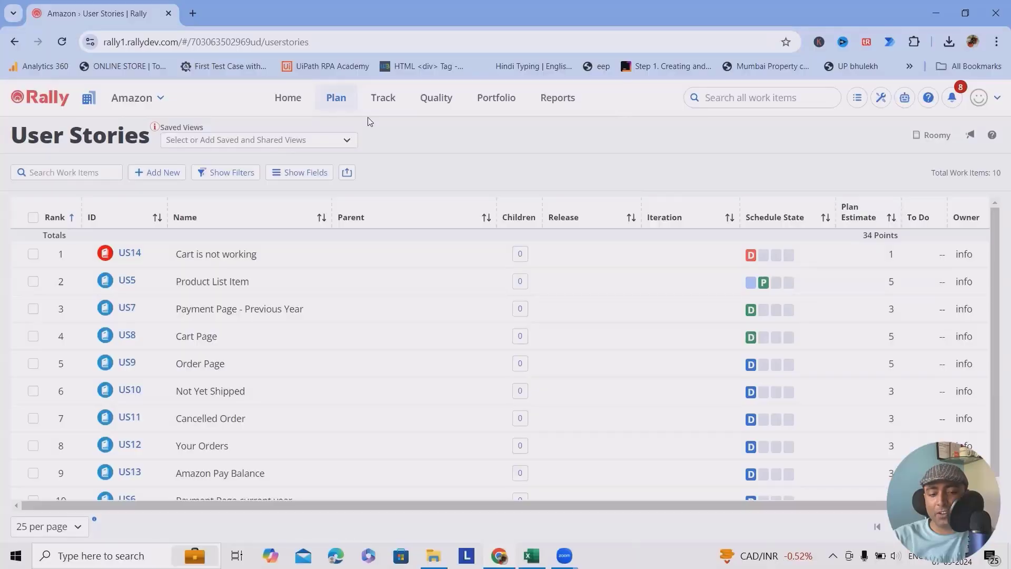
scroll(163, 329, "down", 1)
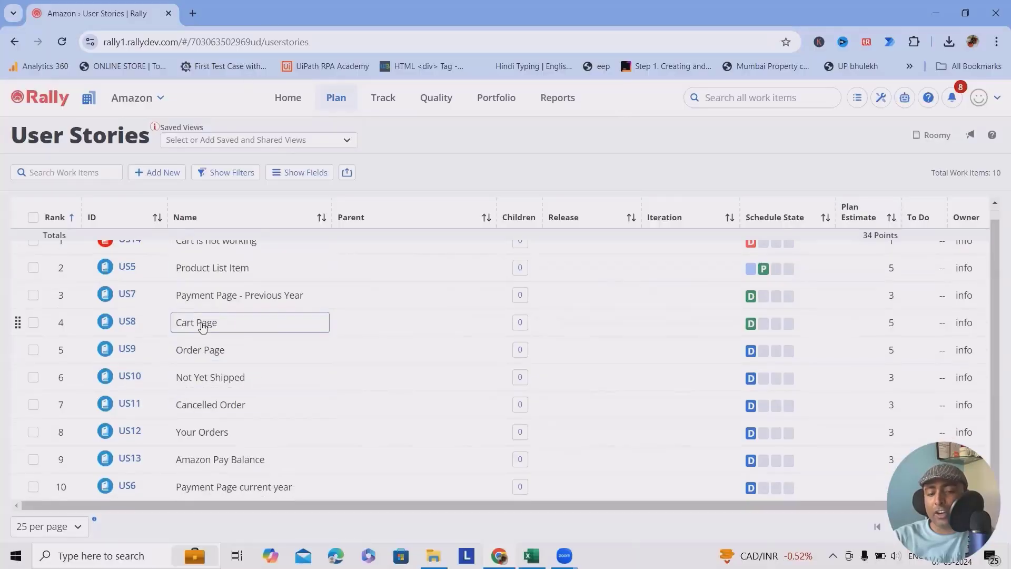
scroll(203, 323, "up", 1)
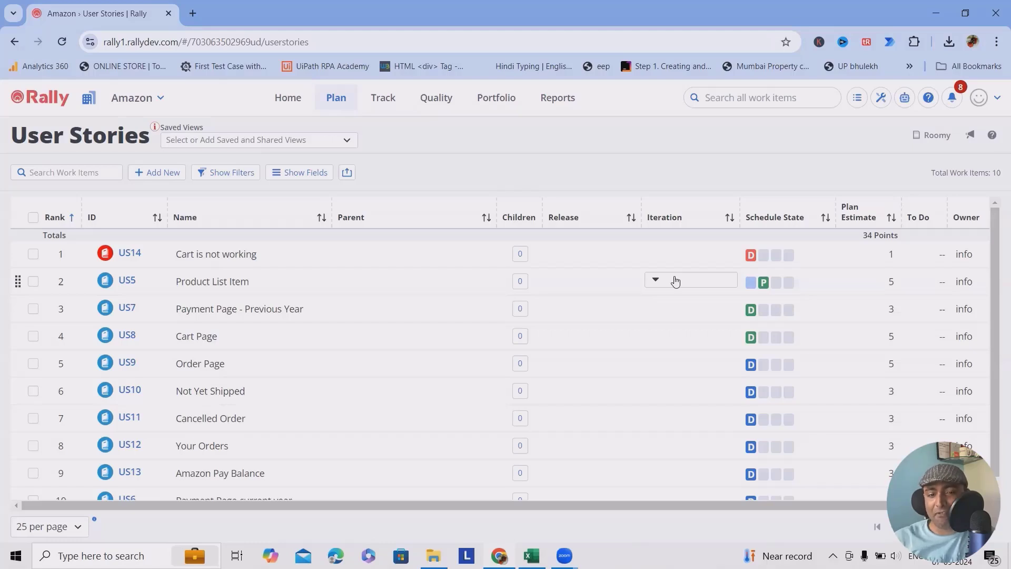
key("ctrl+shift+t")
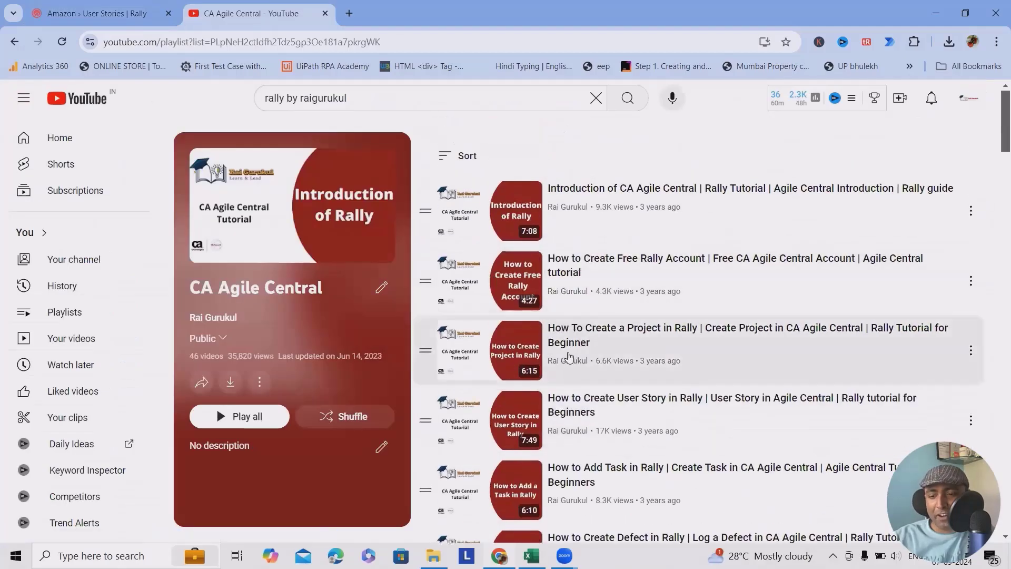
scroll(569, 357, "down", 5)
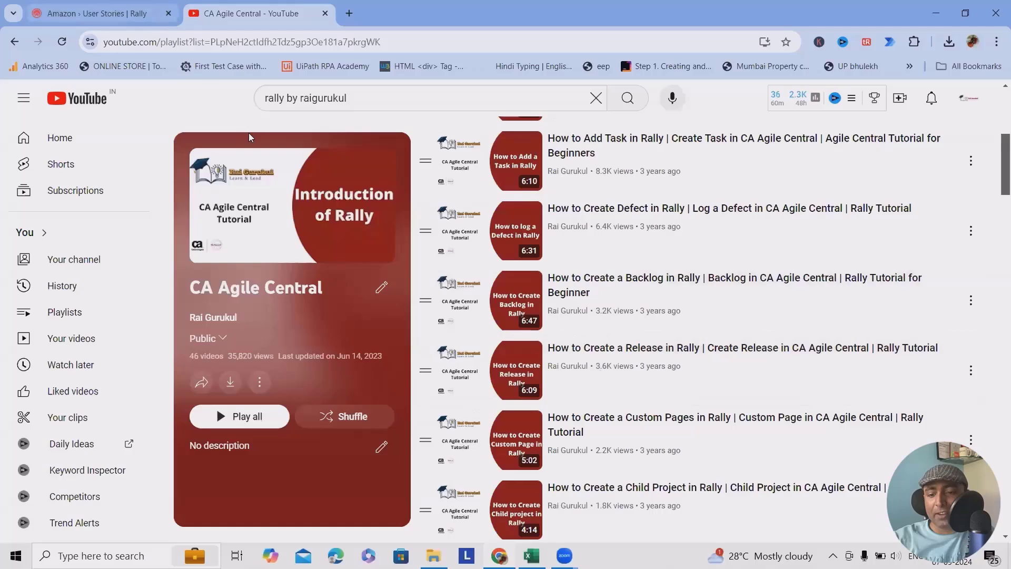
left_click(325, 14)
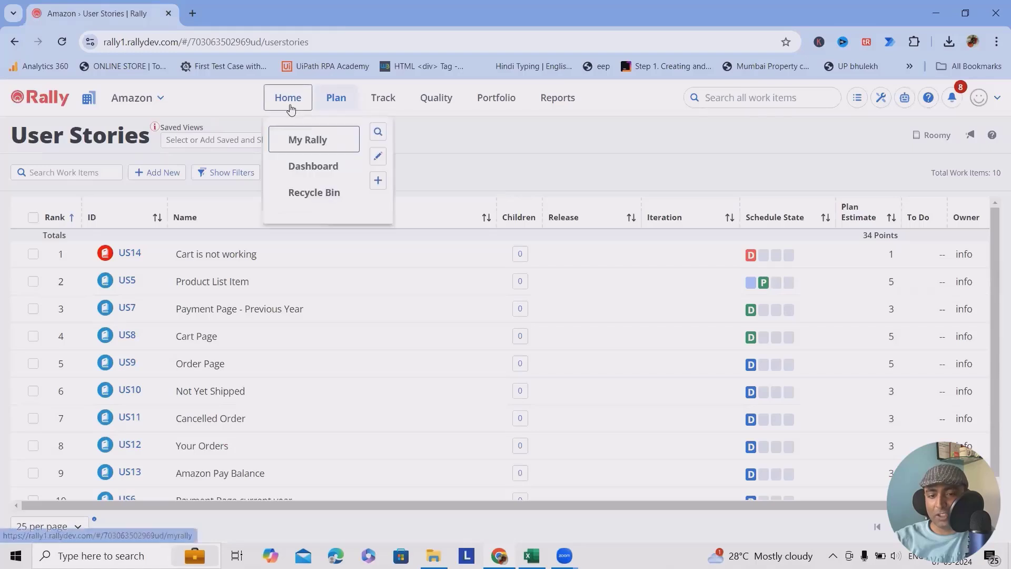
Start Import User Story from the user stories export menu, then download and open the import template.
mouse_move(335, 100)
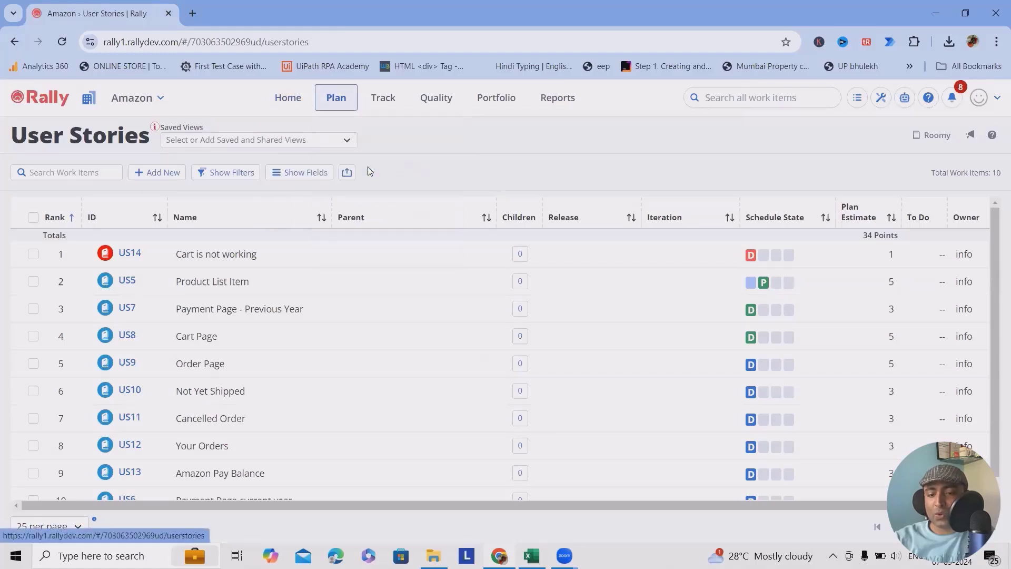
scroll(654, 289, "down", 1)
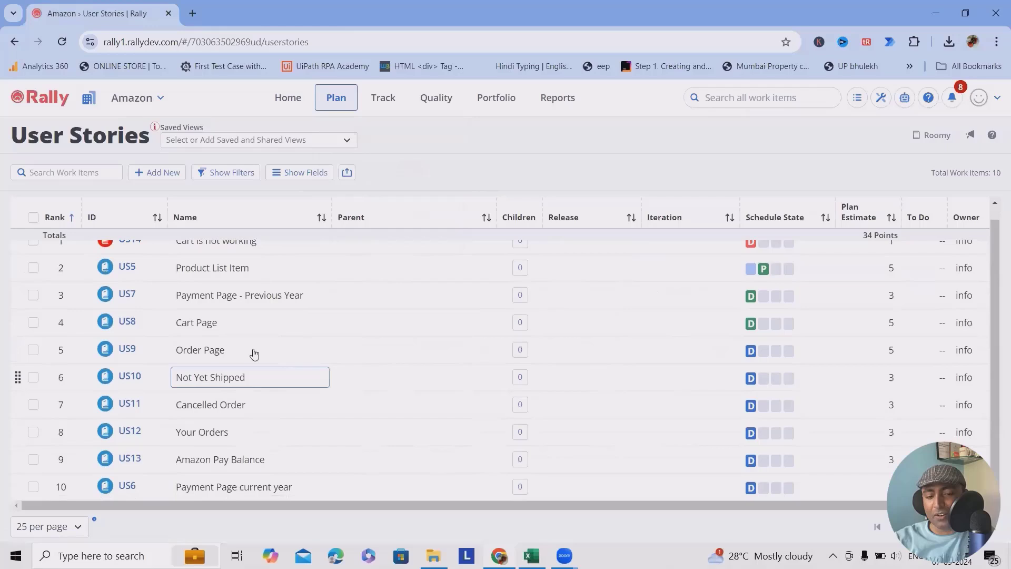
scroll(374, 371, "up", 1)
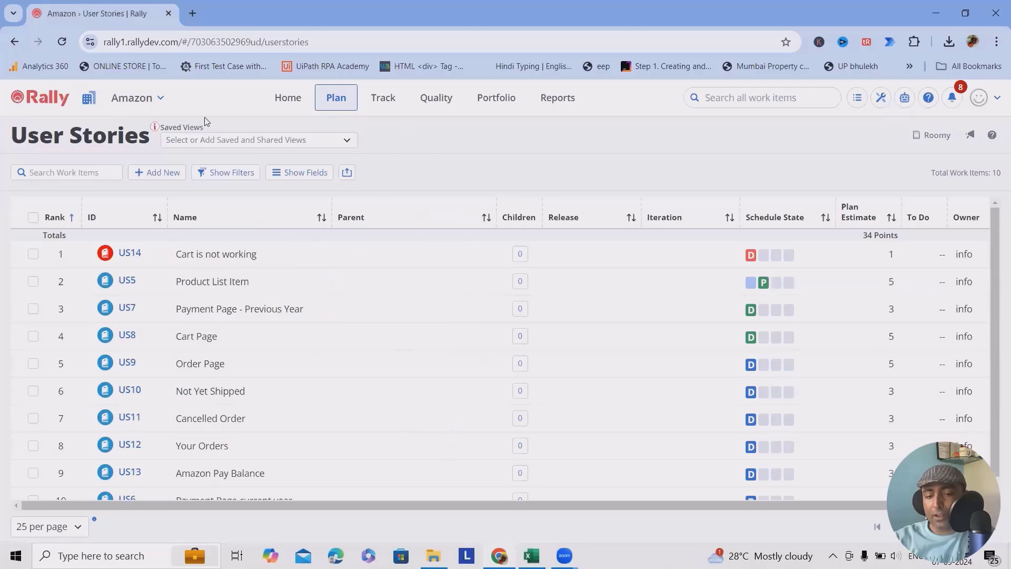
left_click(347, 173)
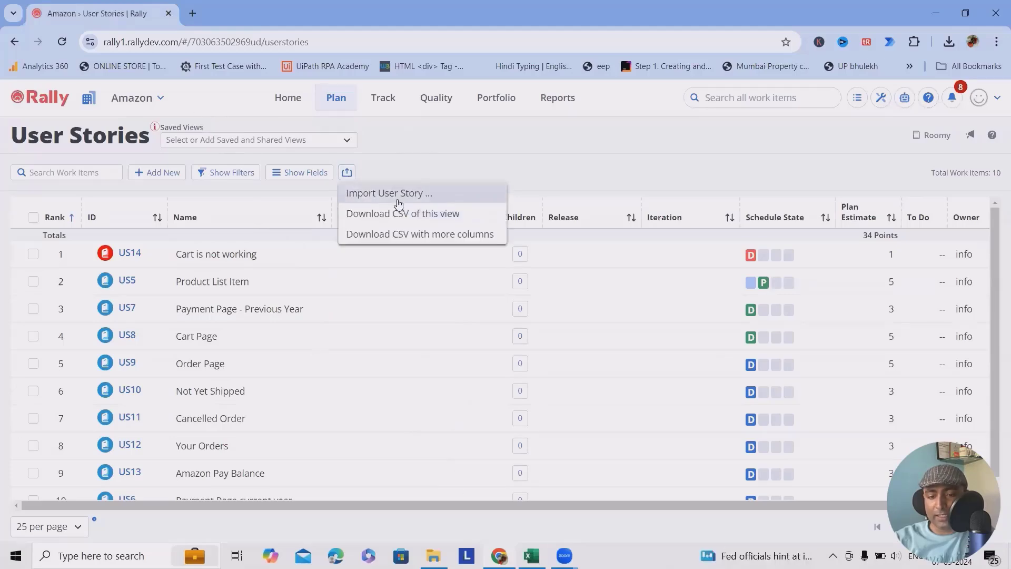
left_click(400, 199)
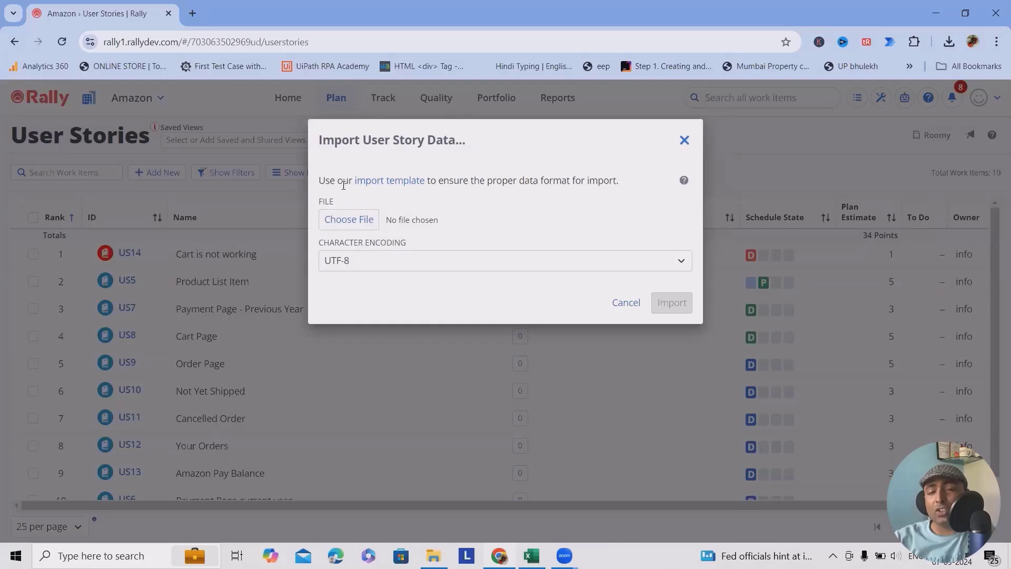
left_click(380, 182)
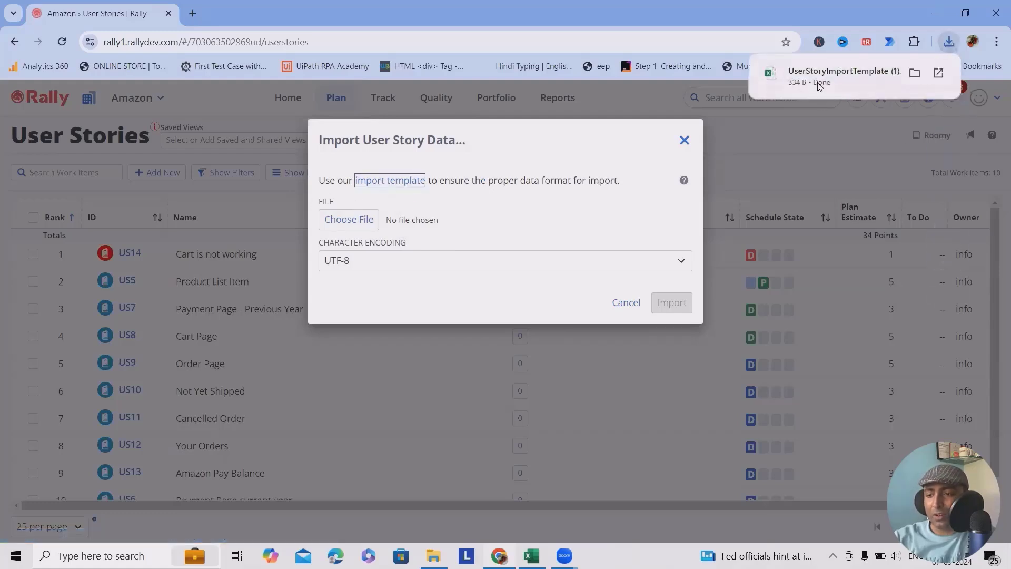
left_click(818, 84)
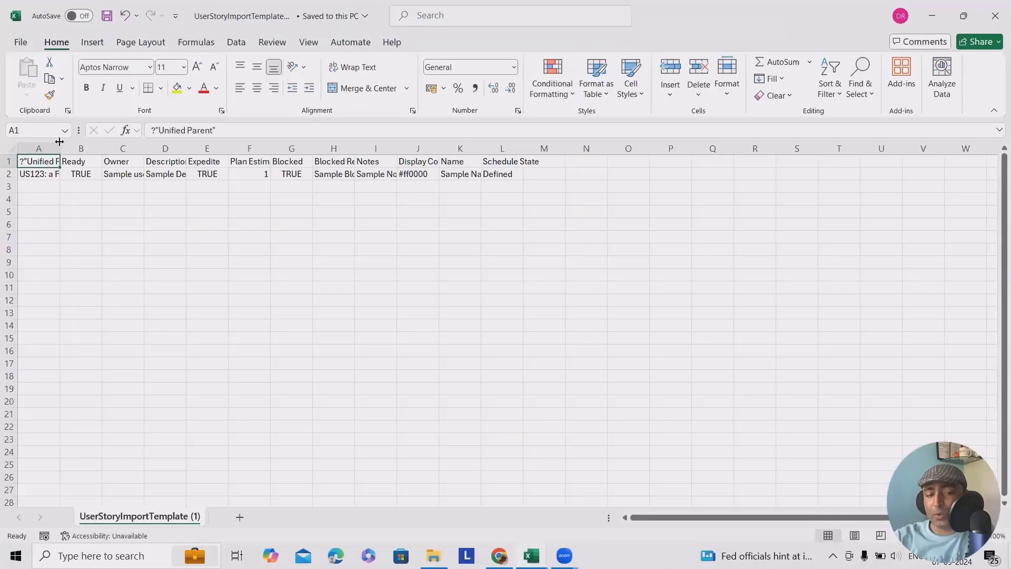
Narrow column B and auto-fit columns C and D to their sample owner and description text.
left_click_drag(195, 149, 180, 149)
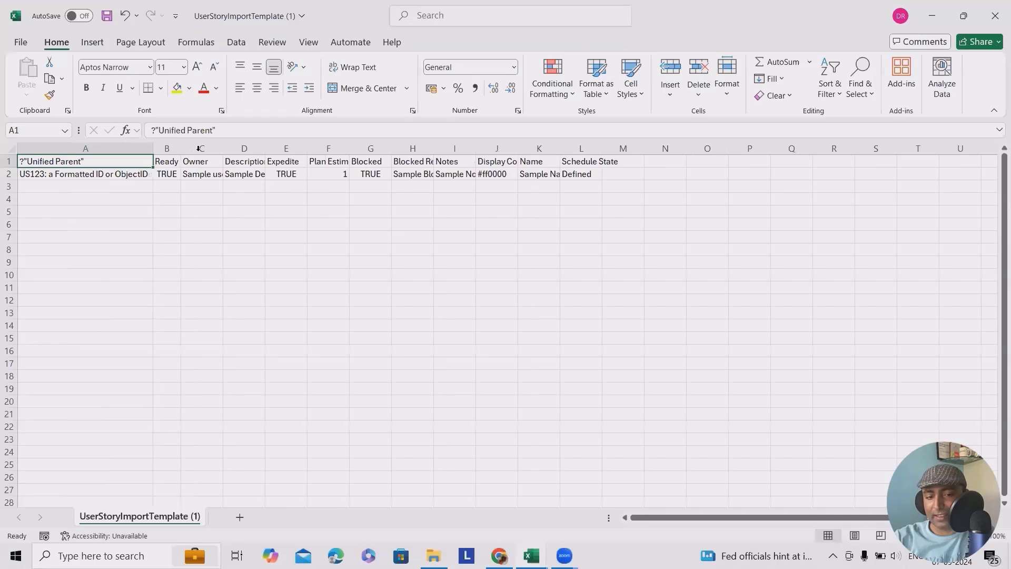
double_click(223, 149)
double_click(385, 149)
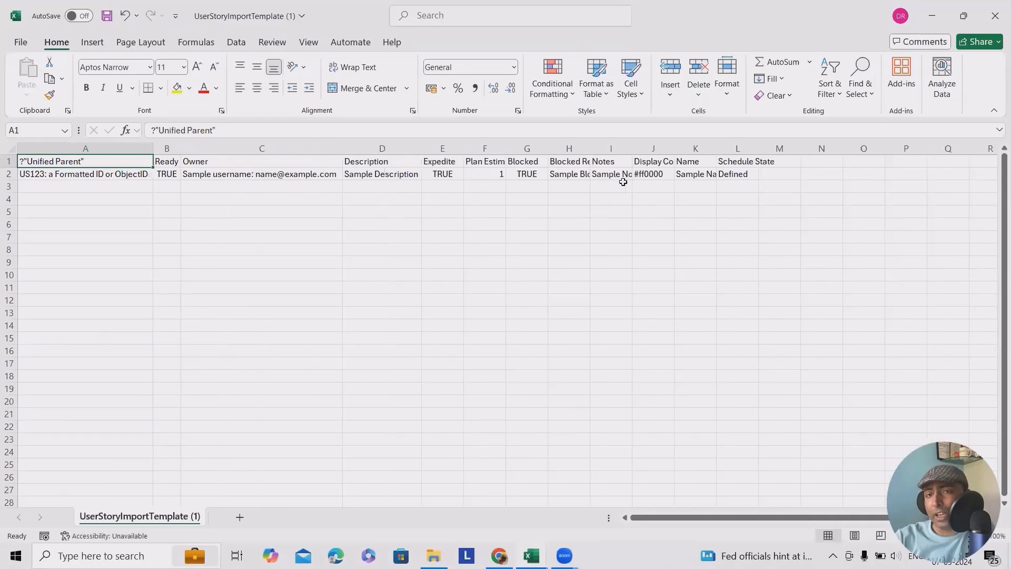
Review the sample parent ID, Ready value, Ready header and owner in row 2.
left_click(82, 179)
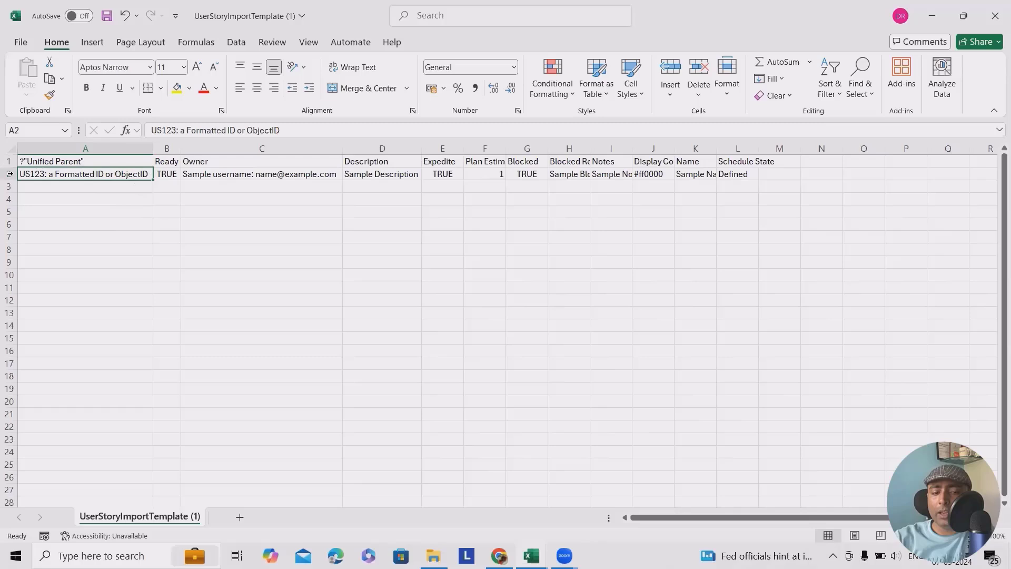
left_click(169, 175)
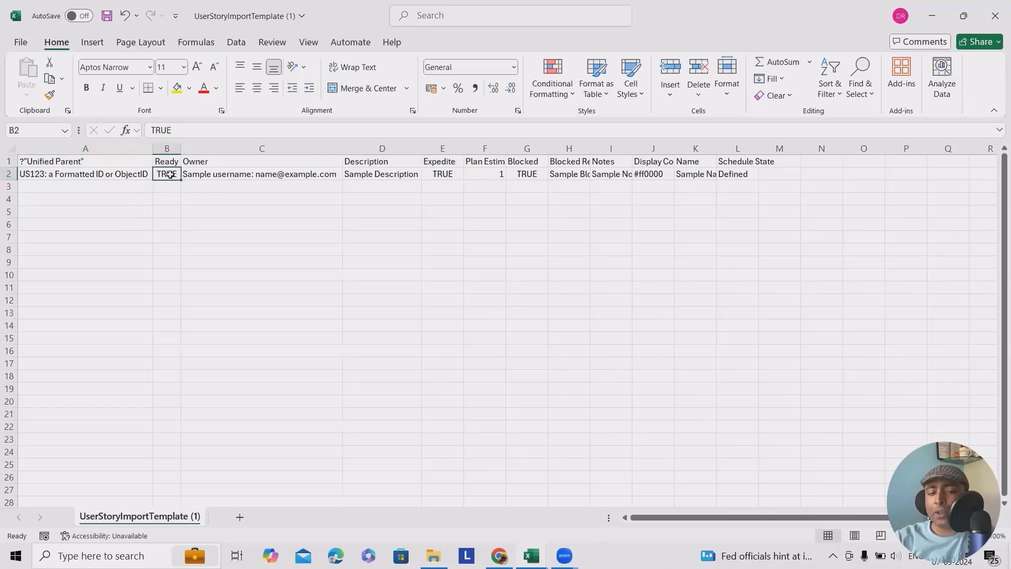
left_click(218, 178)
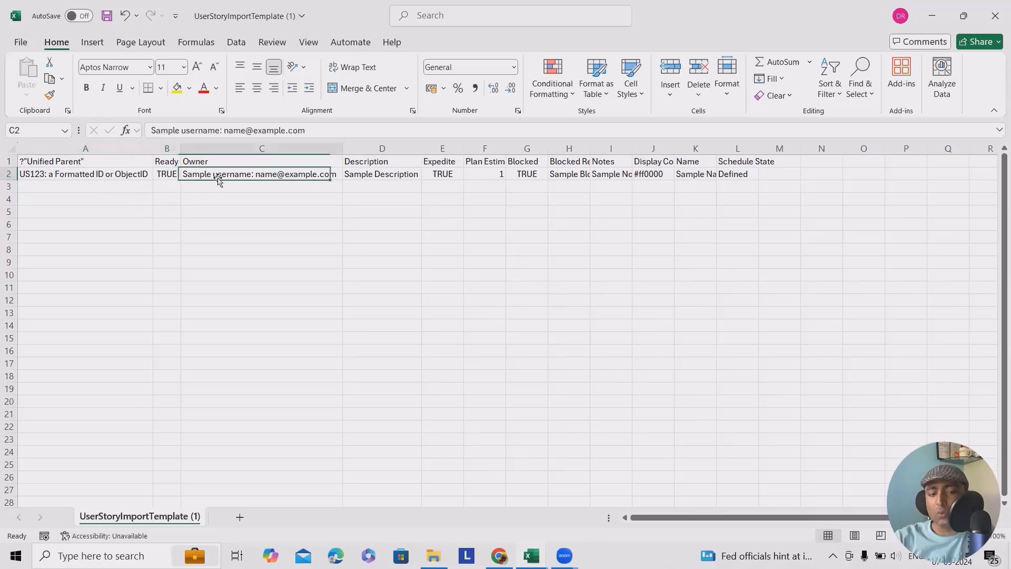
left_click(170, 164)
left_click(173, 176)
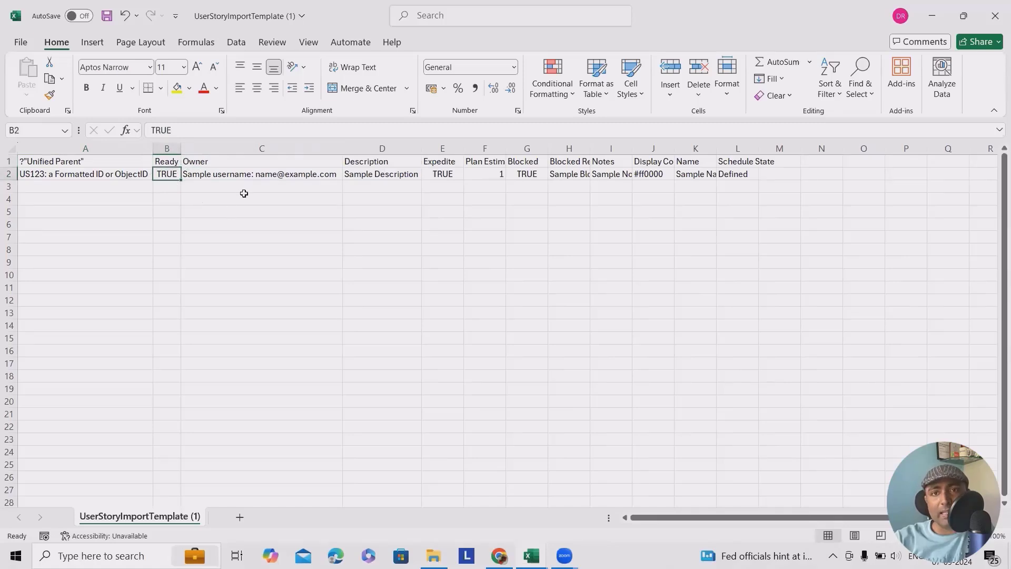
left_click(221, 179)
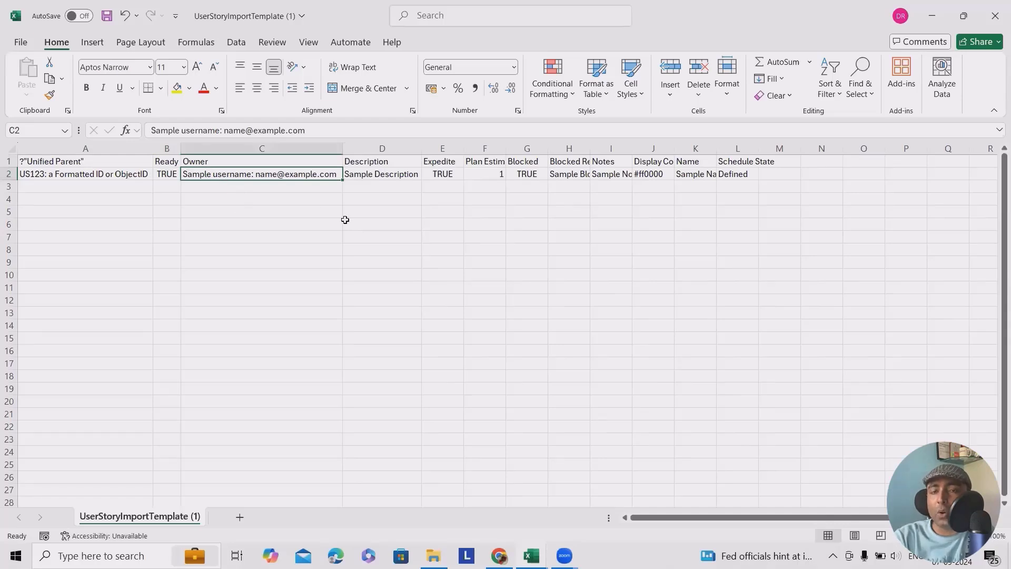
Close the import dialog, review story US14's details and owner list, then return to the Excel template.
left_click(499, 555)
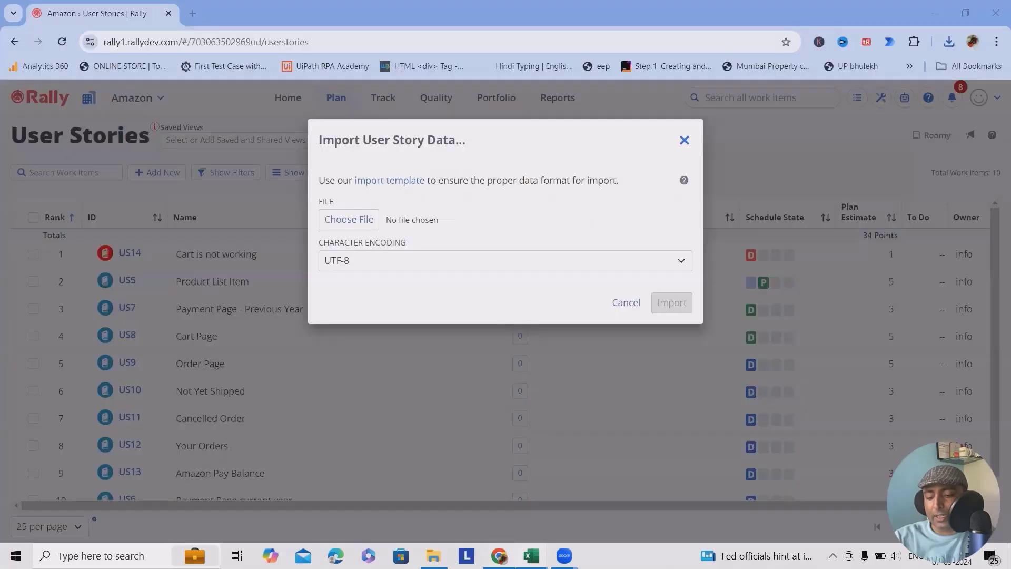
left_click(684, 140)
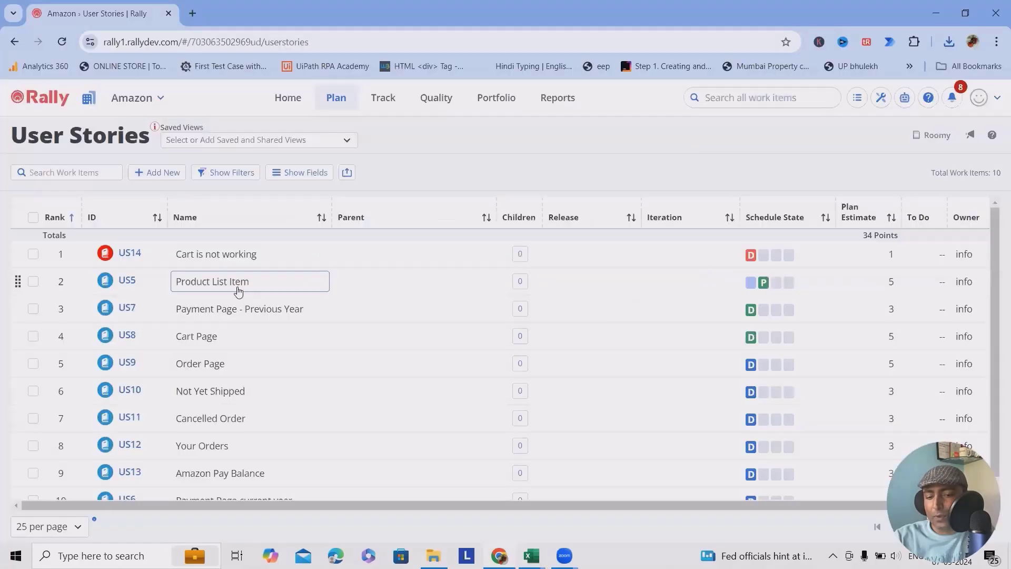
left_click(133, 254)
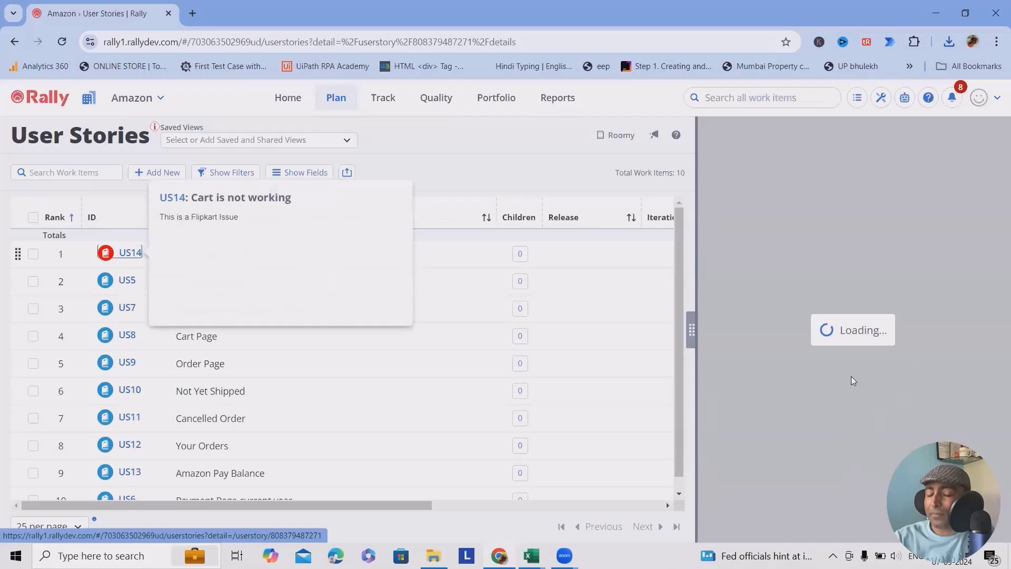
left_click(848, 361)
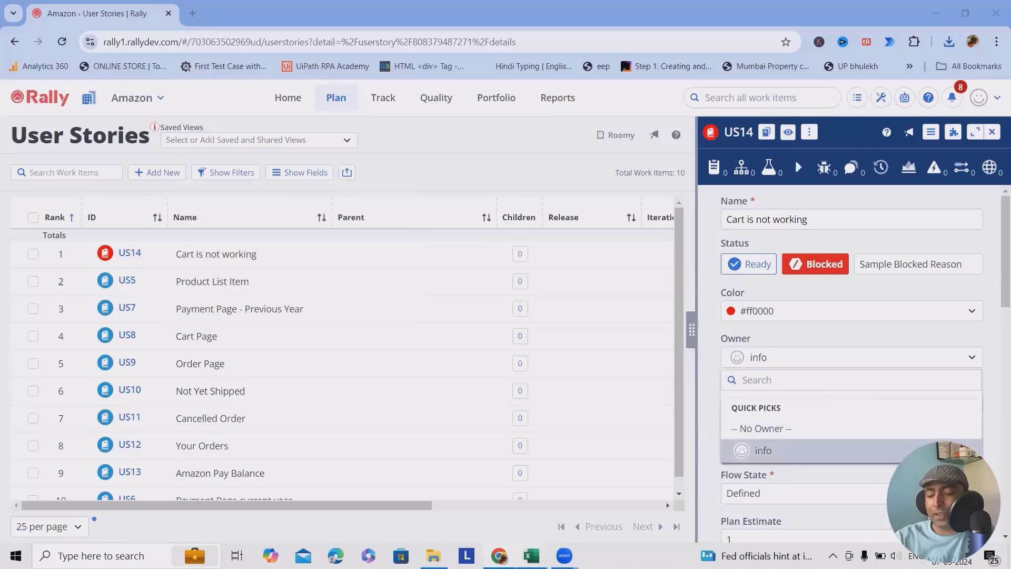
left_click(592, 500)
left_click(390, 179)
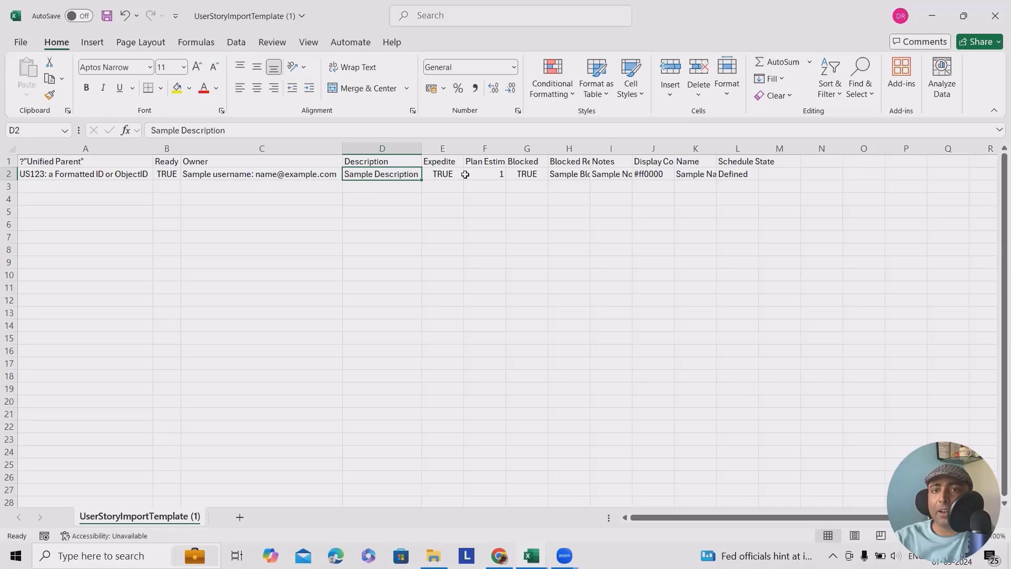
Review the sample values in E2 through J2, including display colour #ff0000.
left_click(446, 177)
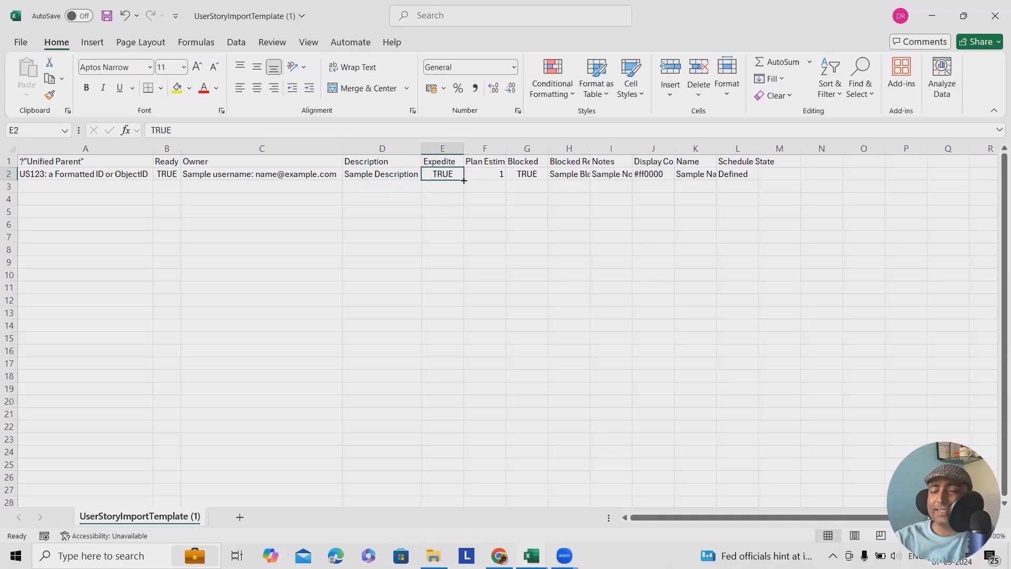
left_click(471, 176)
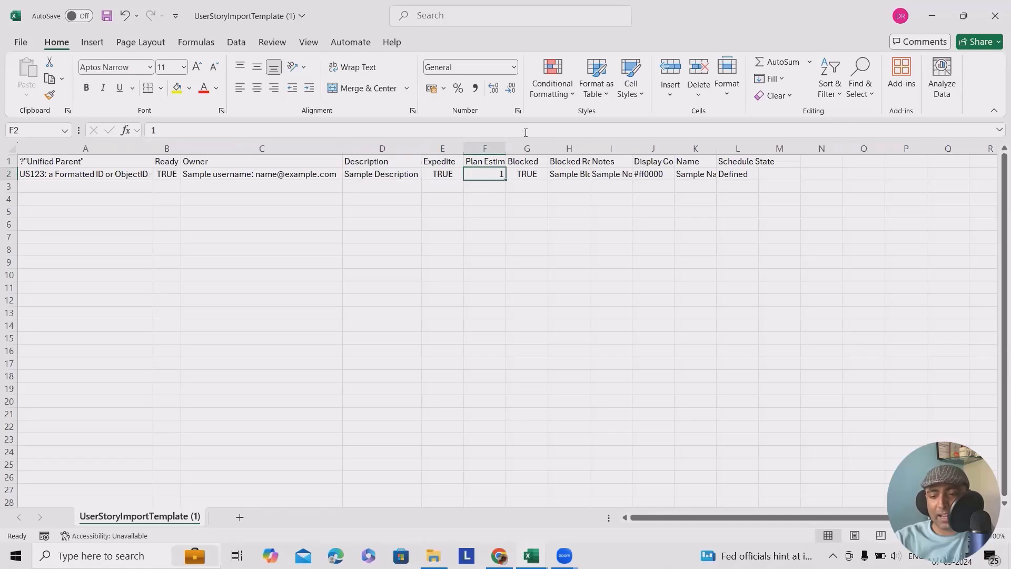
left_click(526, 175)
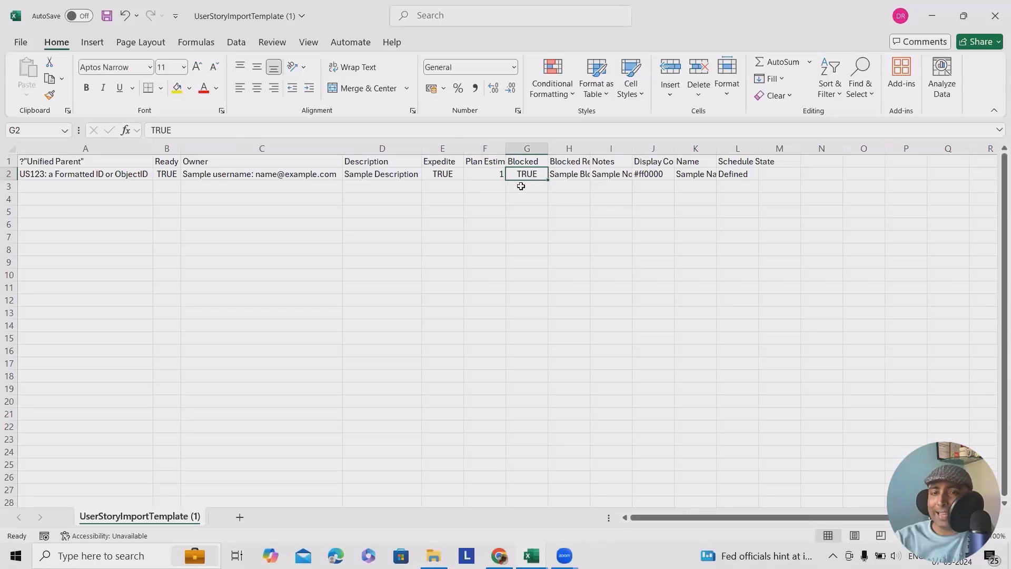
left_click(579, 174)
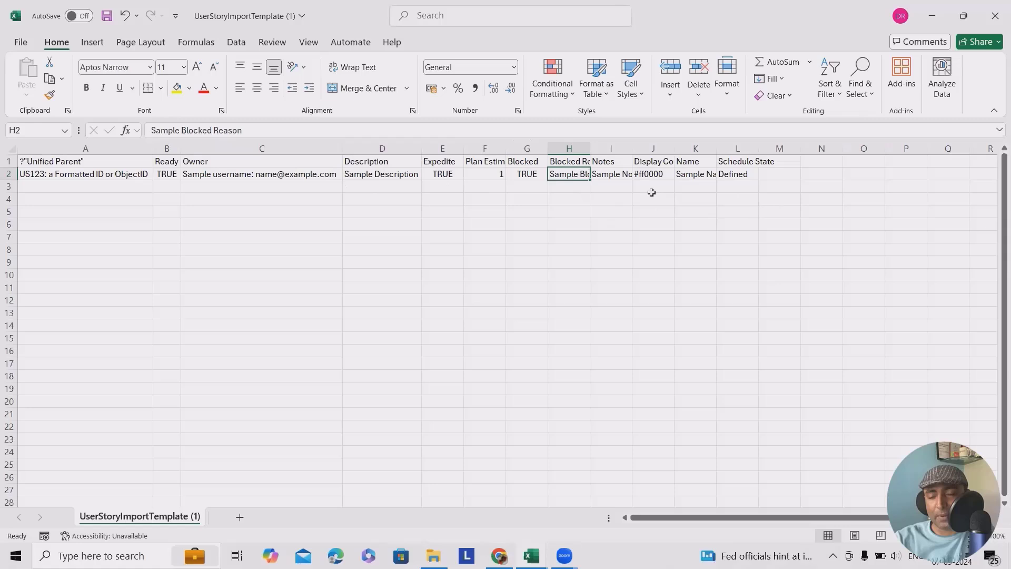
left_click(614, 175)
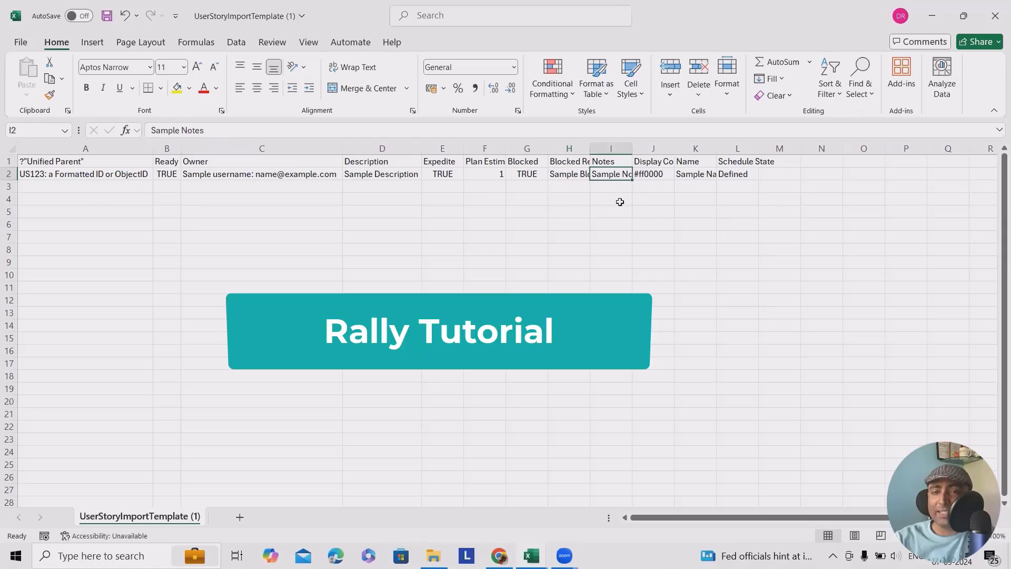
left_click(651, 175)
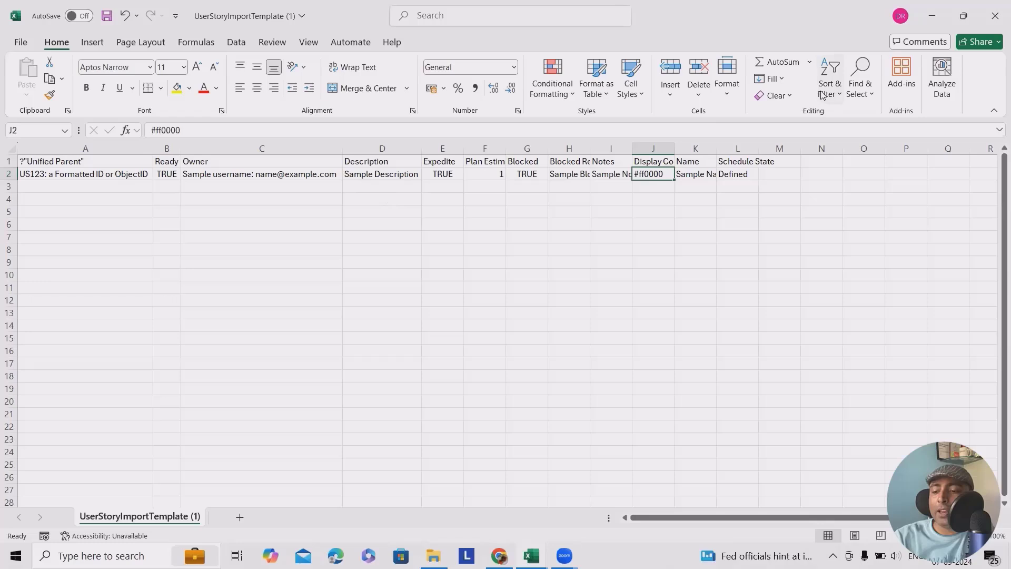
Auto-fit column K to show 'Sample Name (required field)' and check Schedule State Defined.
double_click(719, 152)
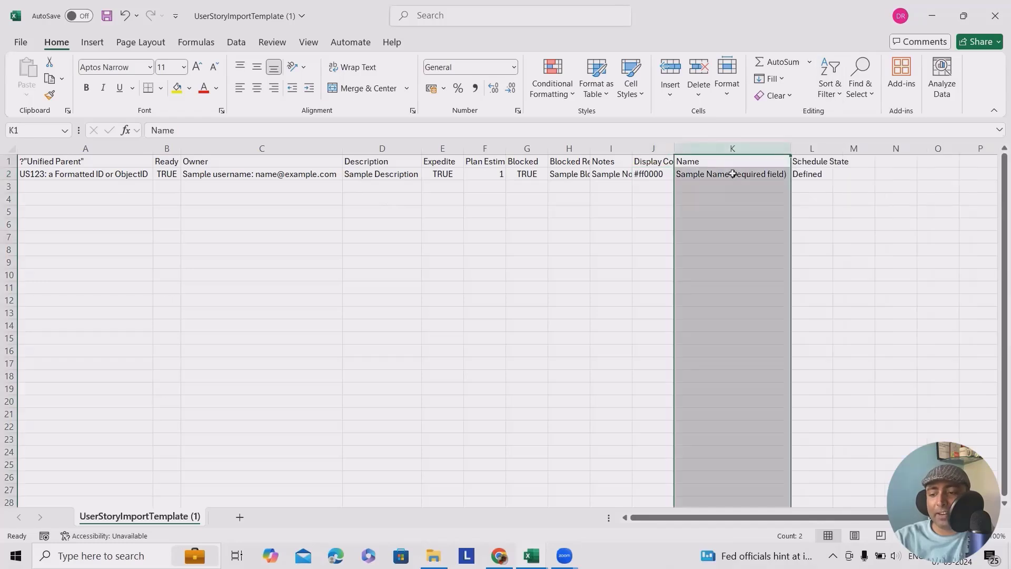
left_click(738, 175)
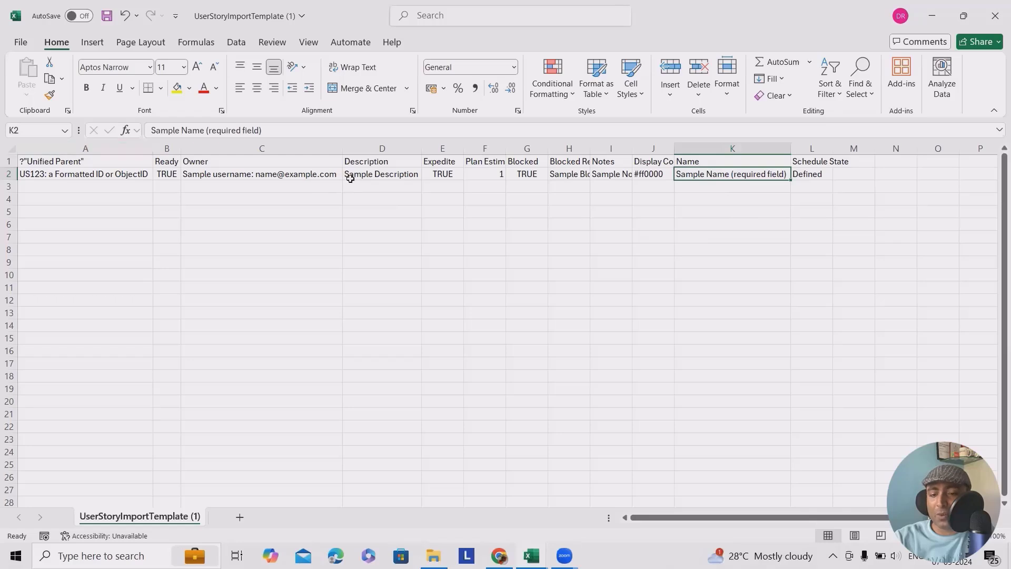
left_click(819, 175)
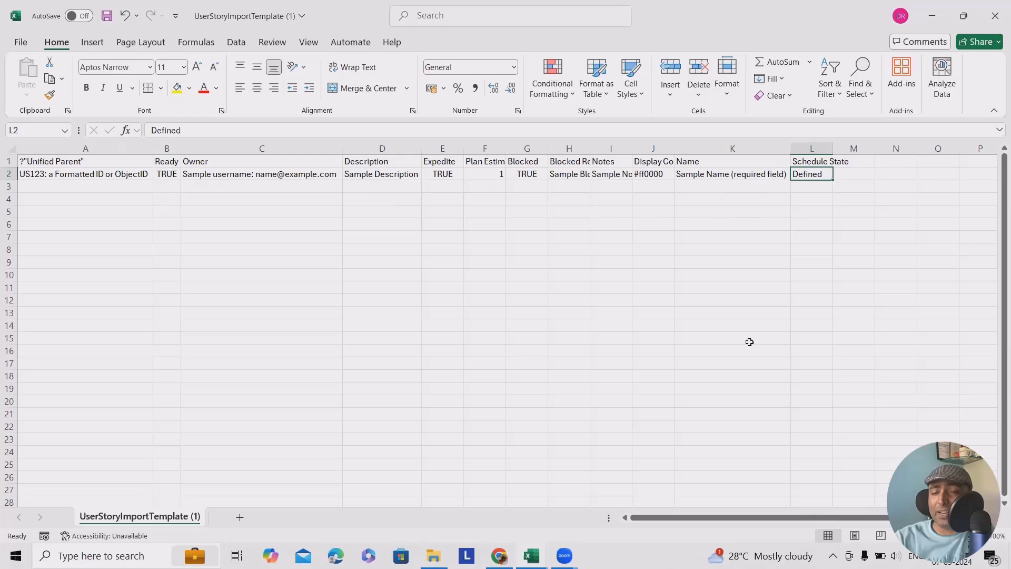
left_click(995, 16)
left_click(580, 370)
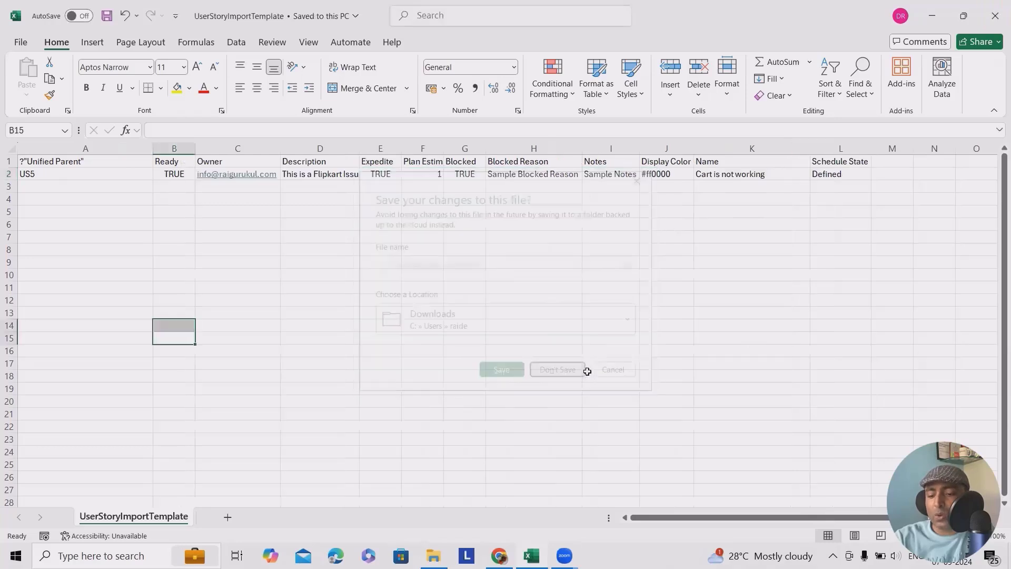
left_click(346, 263)
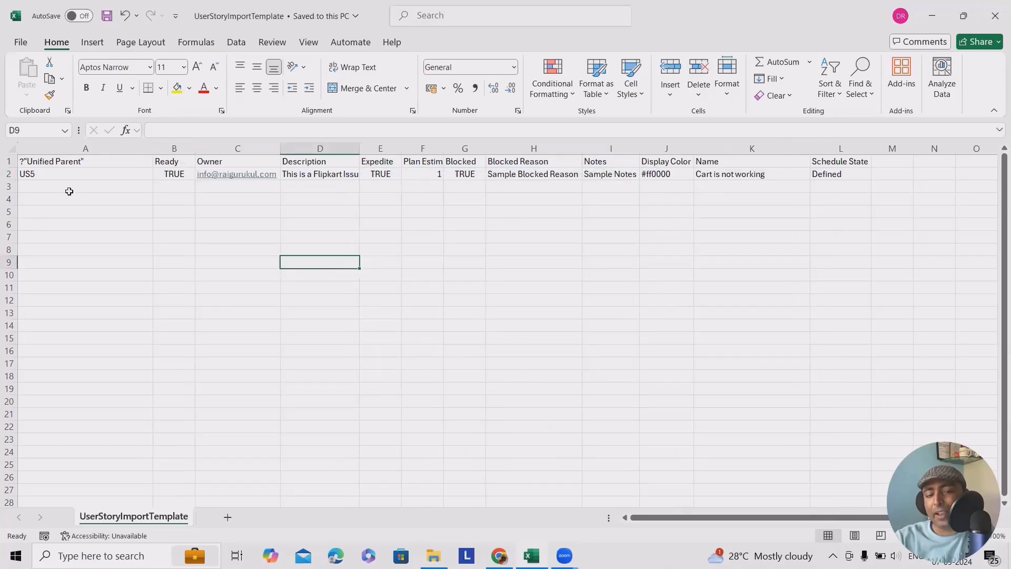
left_click(69, 174)
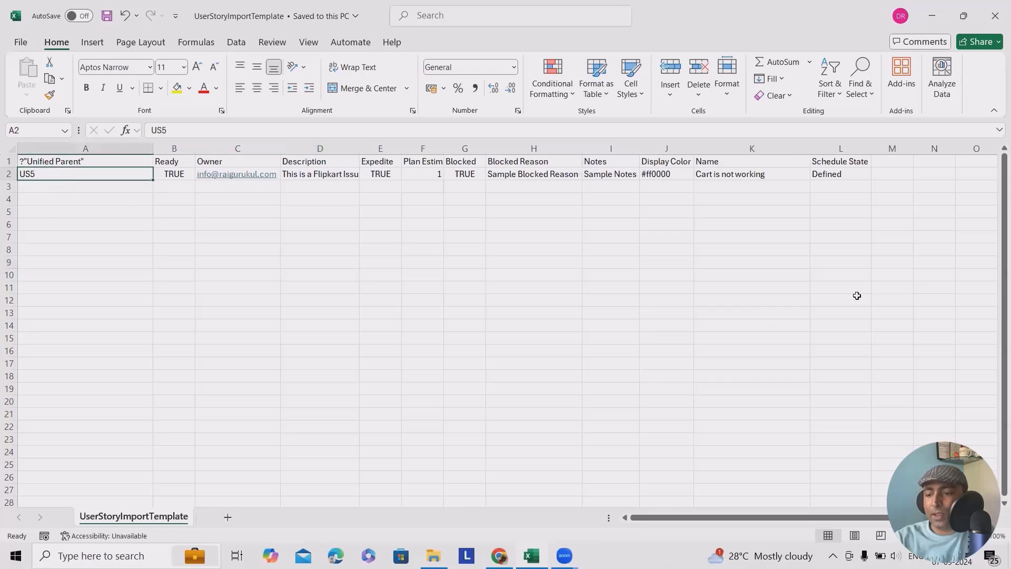
left_click(181, 246)
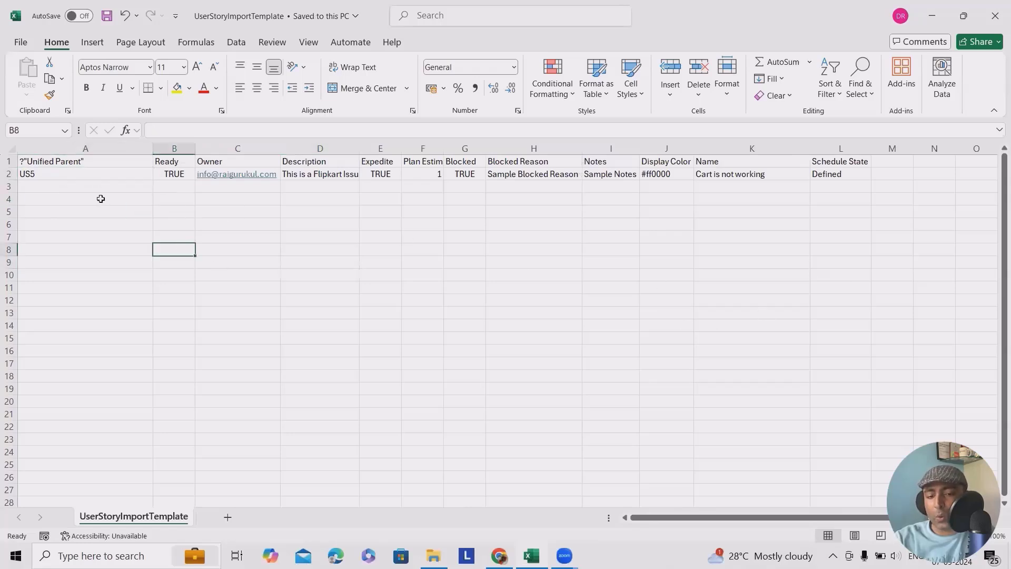
left_click_drag(68, 177, 846, 187)
left_click(533, 288)
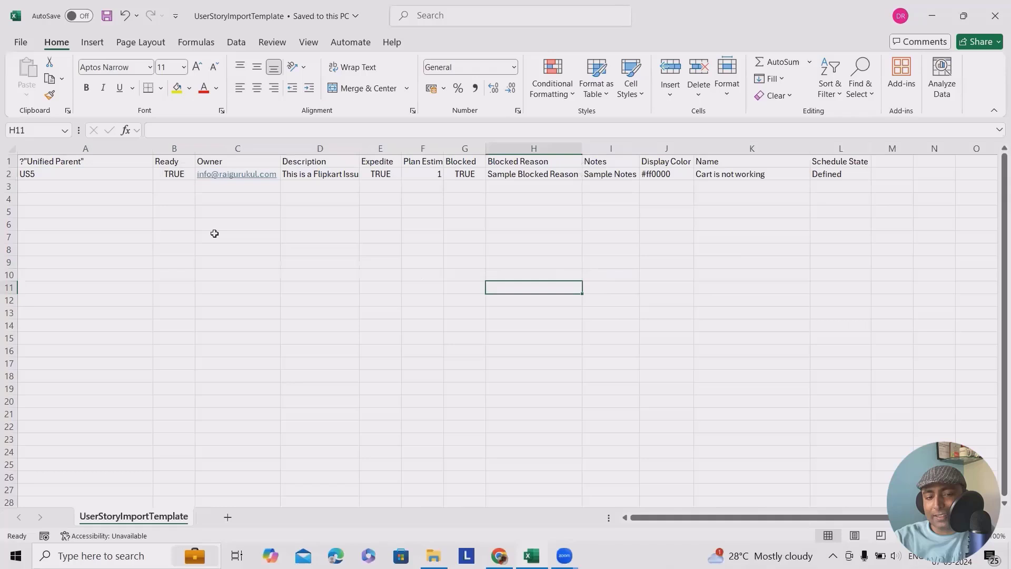
left_click(43, 186)
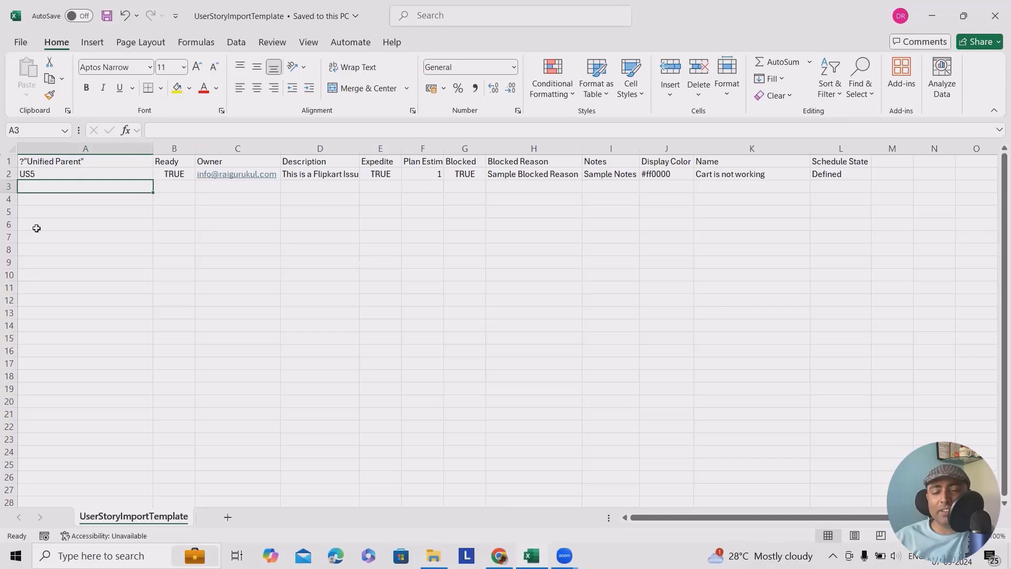
Change the Unified Parent in A2 from US5 to US4 and auto-fit the Description column.
left_click(110, 170)
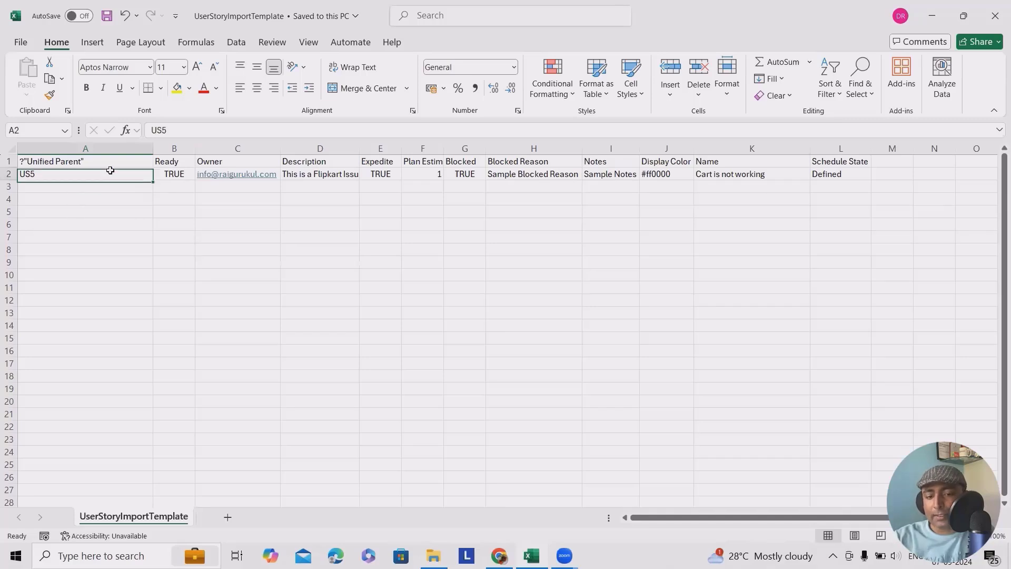
double_click(47, 175)
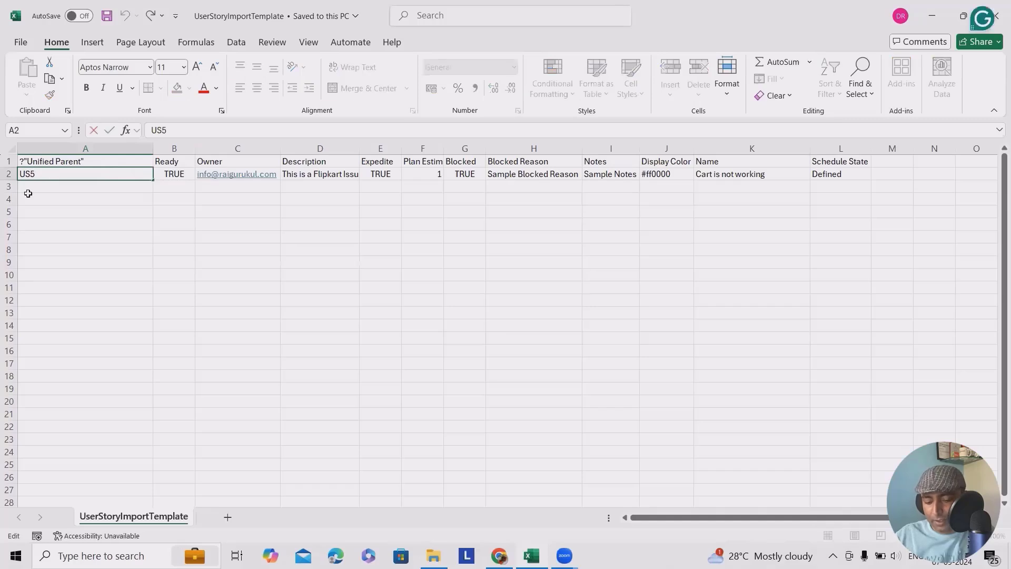
key("BackSpace")
type("4")
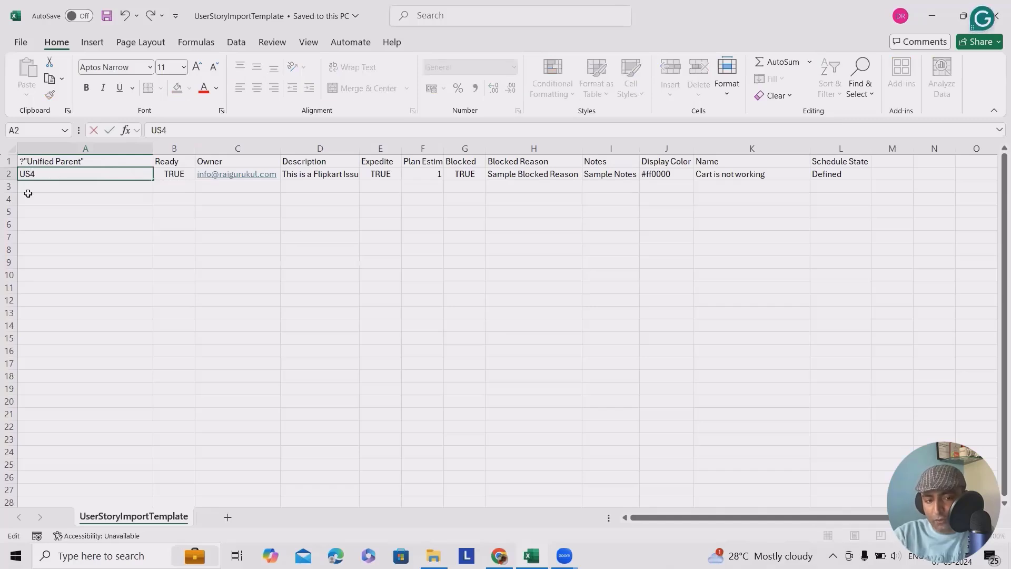
left_click(167, 174)
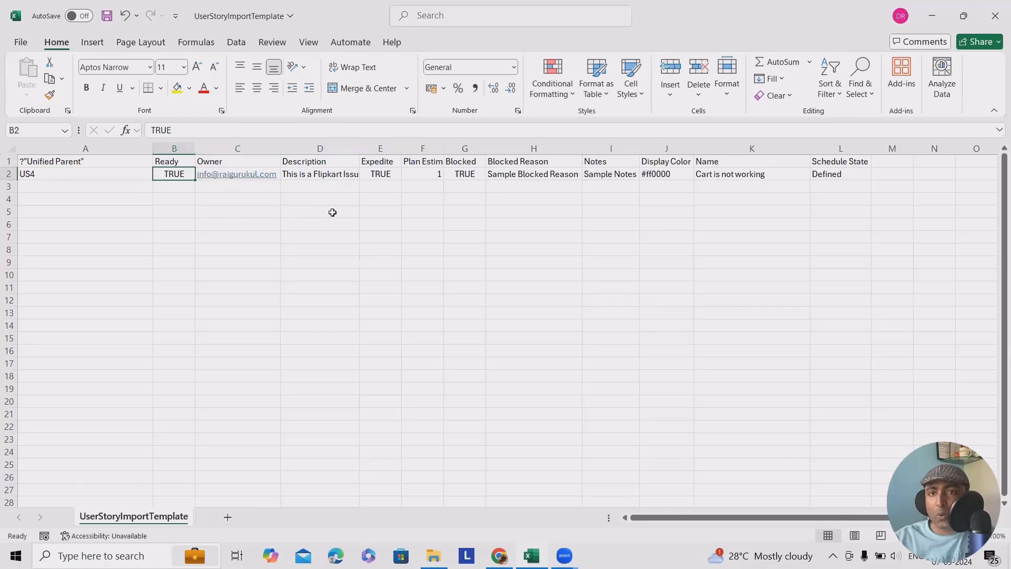
left_click(304, 174)
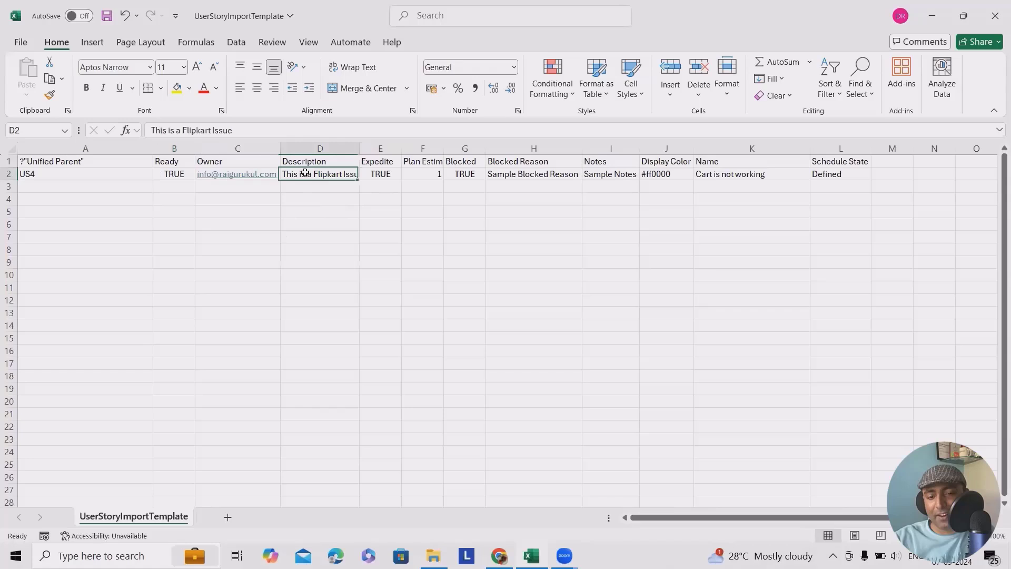
double_click(360, 144)
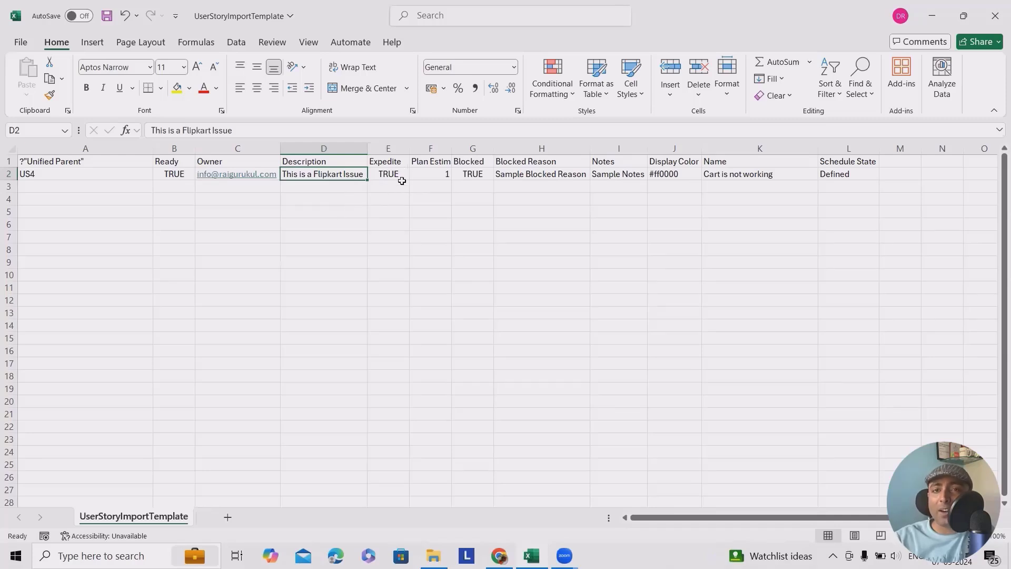
Append 'where Cart is not working' to the story's description.
left_click(264, 130)
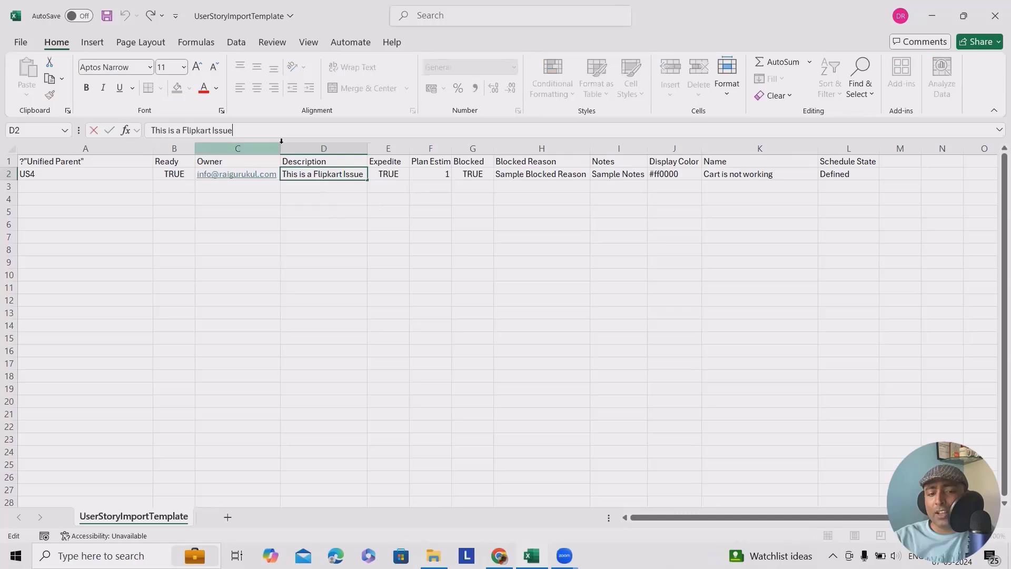
type("w")
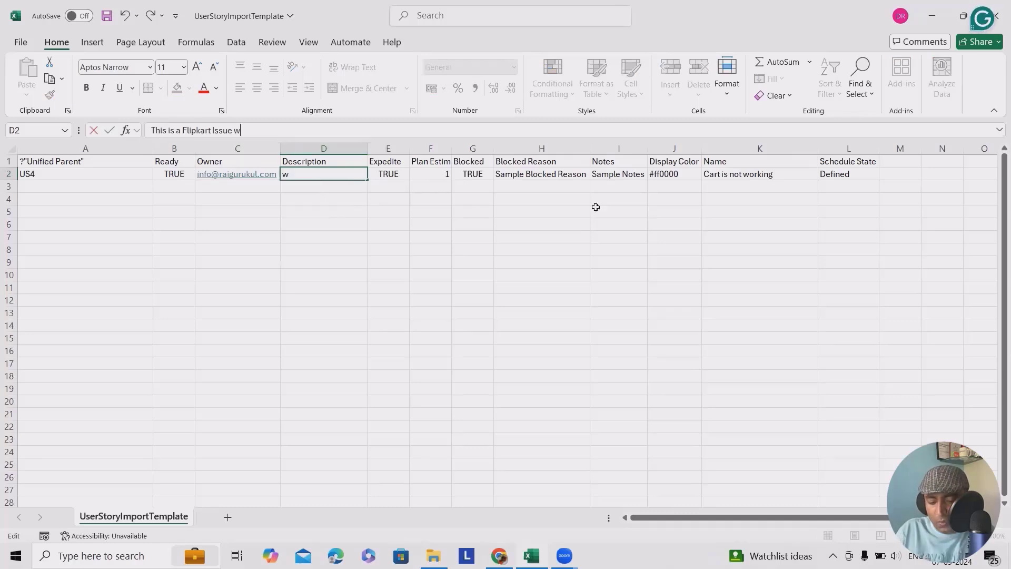
type("here Cart is ")
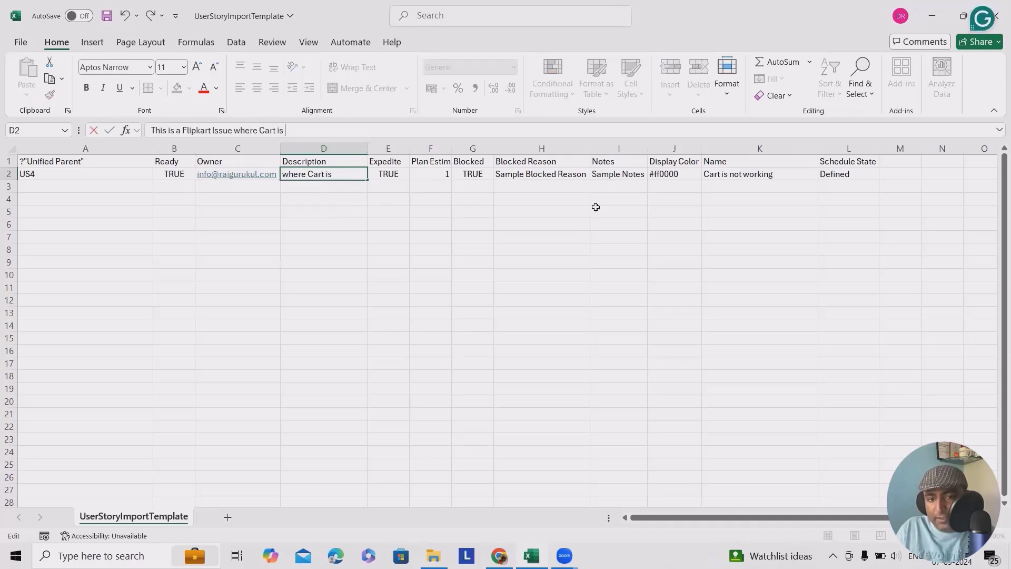
type("not working")
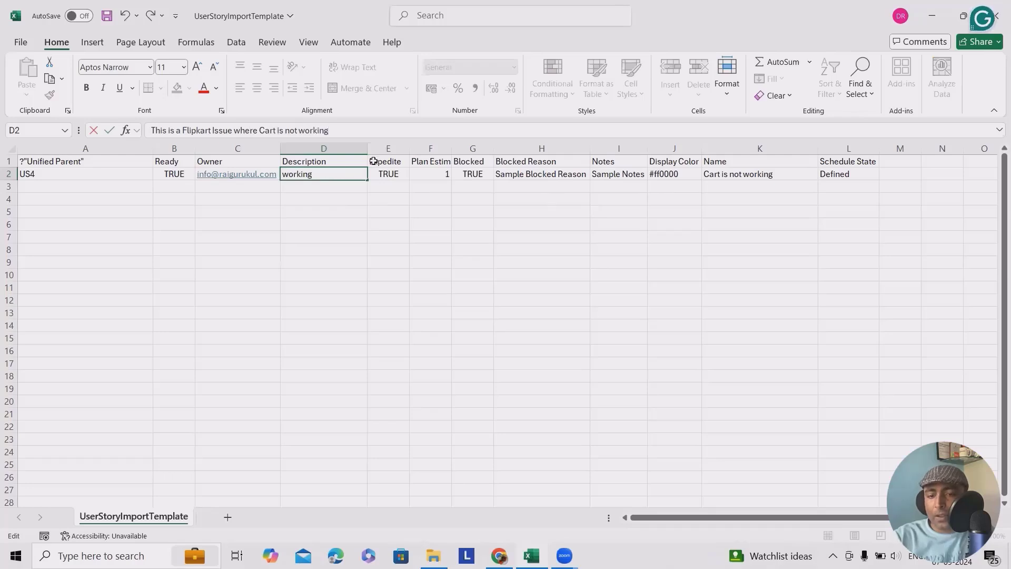
left_click(383, 177)
left_click(437, 177)
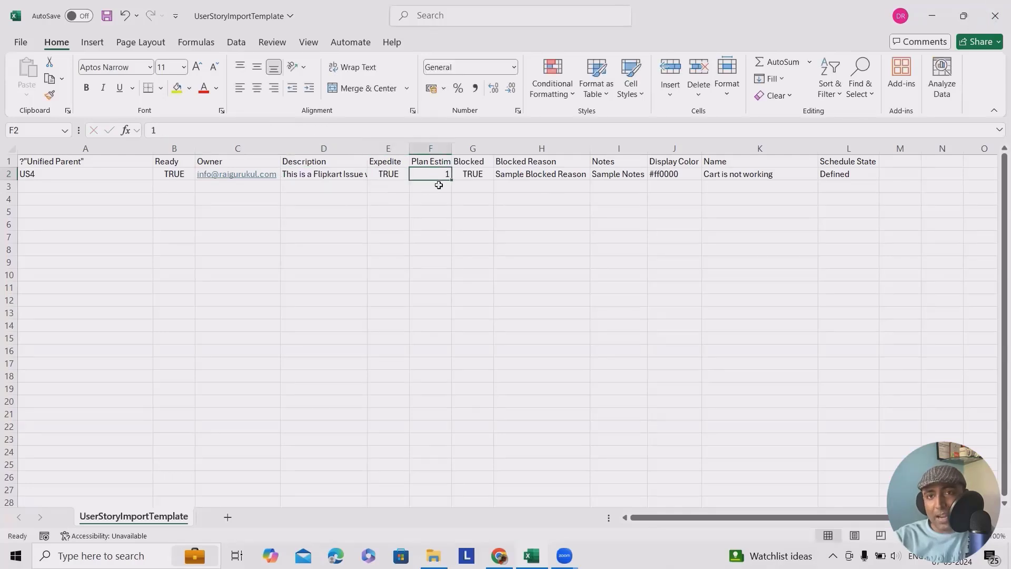
left_click(477, 177)
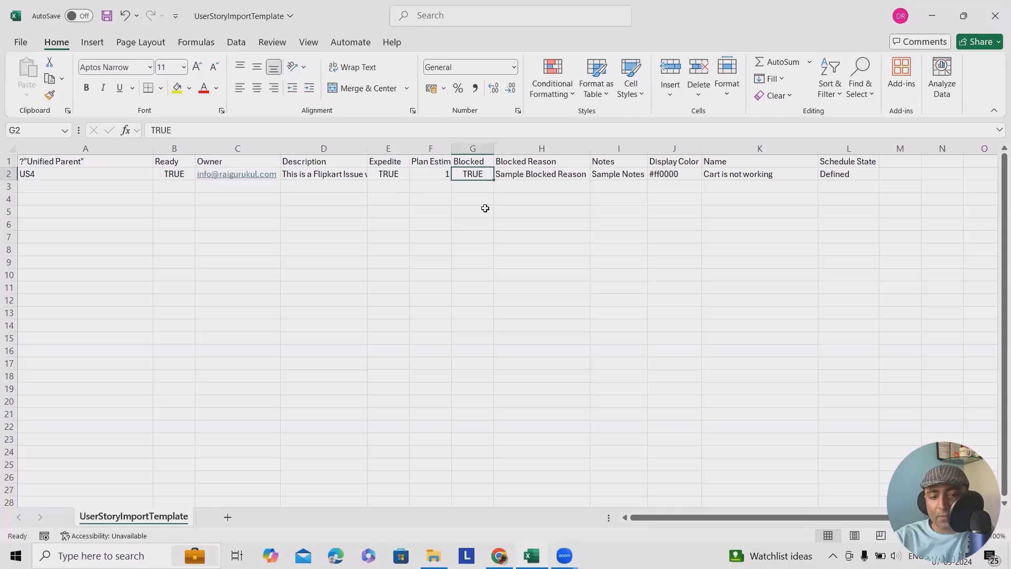
left_click(550, 174)
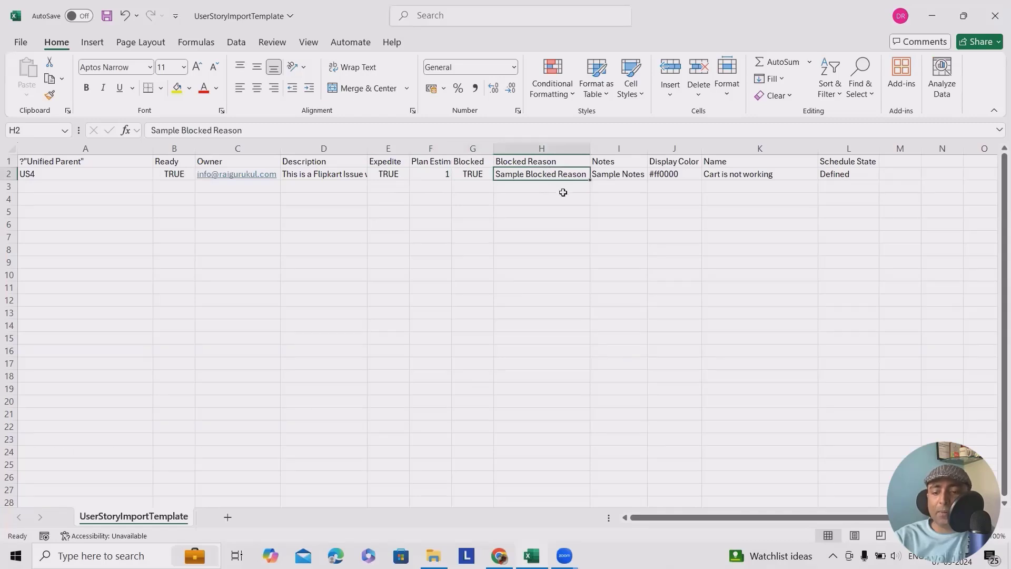
Replace the 'Sample Notes' text with 'Flipkart'.
left_click(619, 173)
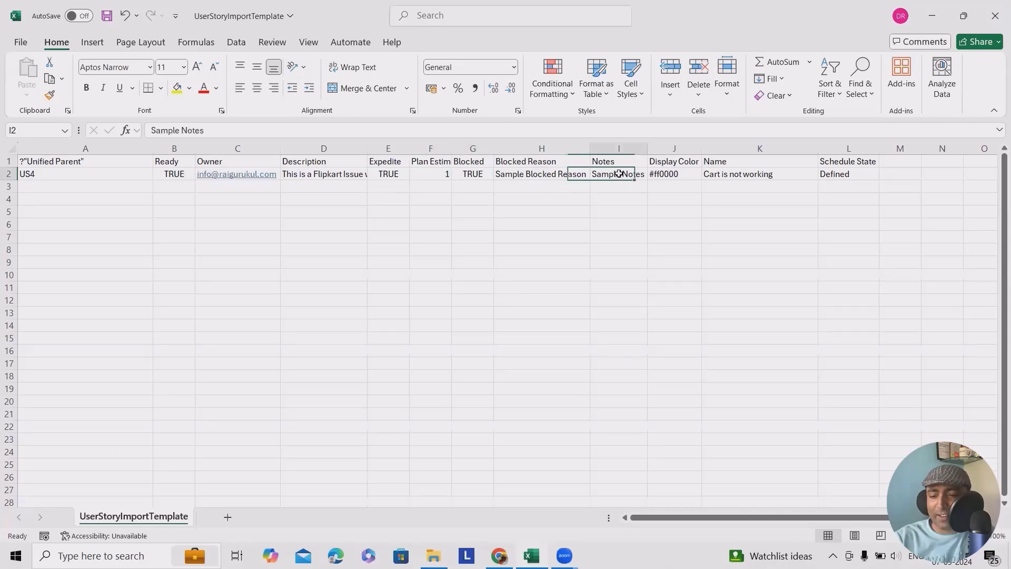
left_click_drag(204, 130, 199, 130)
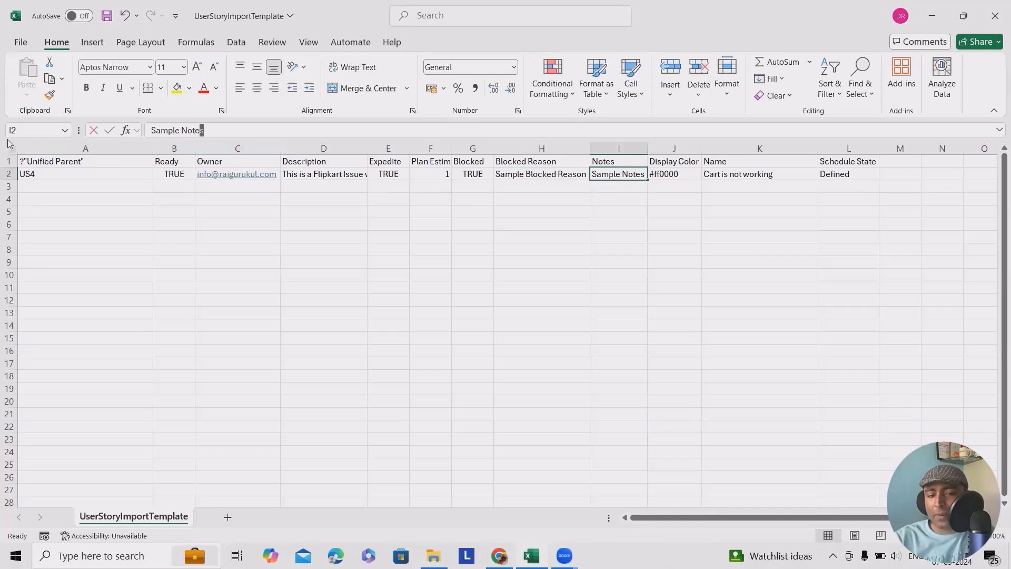
key("shift+Home")
type("Flip")
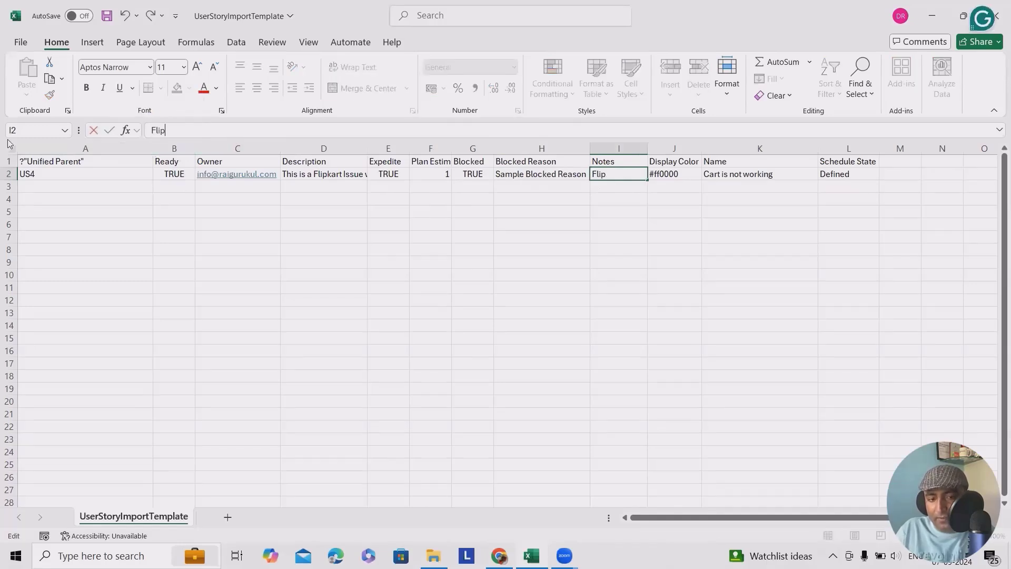
type("kart")
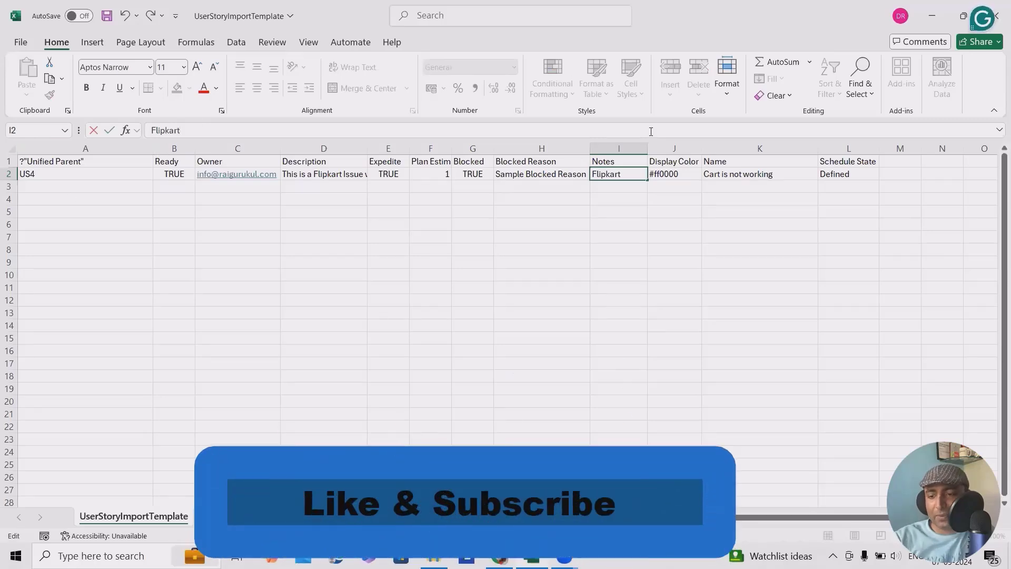
key("Tab")
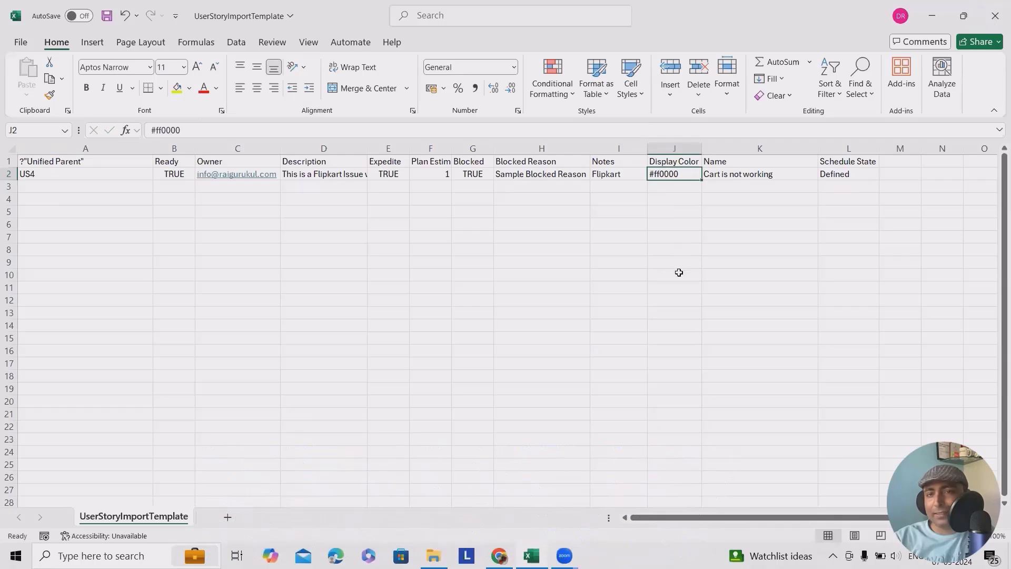
Rename the story to 'Cart Payment option is not visible'.
left_click(718, 177)
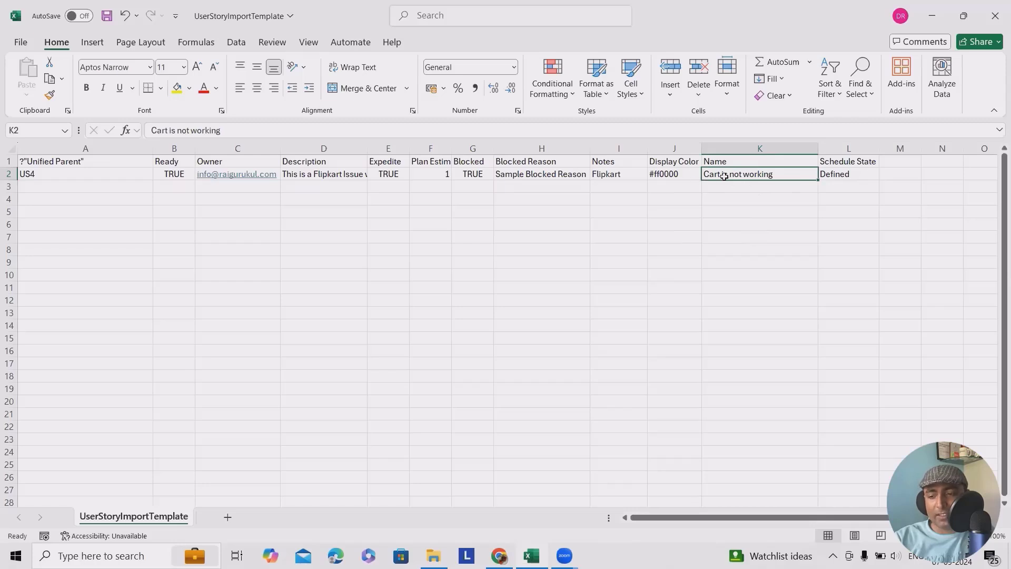
double_click(777, 175)
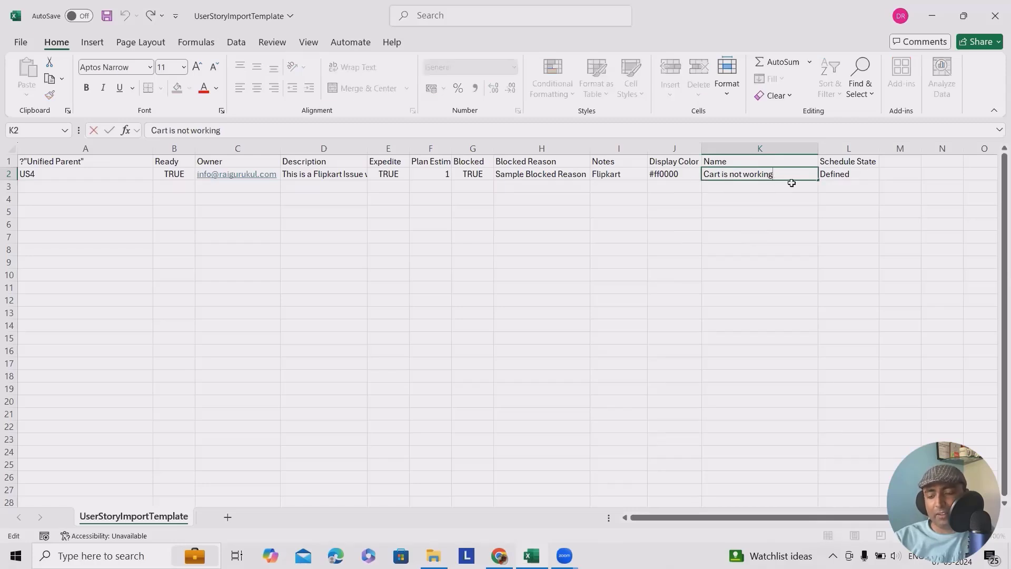
key("BackSpace")
key("BackSpace")
key("BackSpace")
key("BackSpace")
key("BackSpace")
key("BackSpace")
key("BackSpace")
key("BackSpace")
key("BackSpace")
key("BackSpace")
key("BackSpace")
key("BackSpace")
key("BackSpace")
key("BackSpace")
type("Pa")
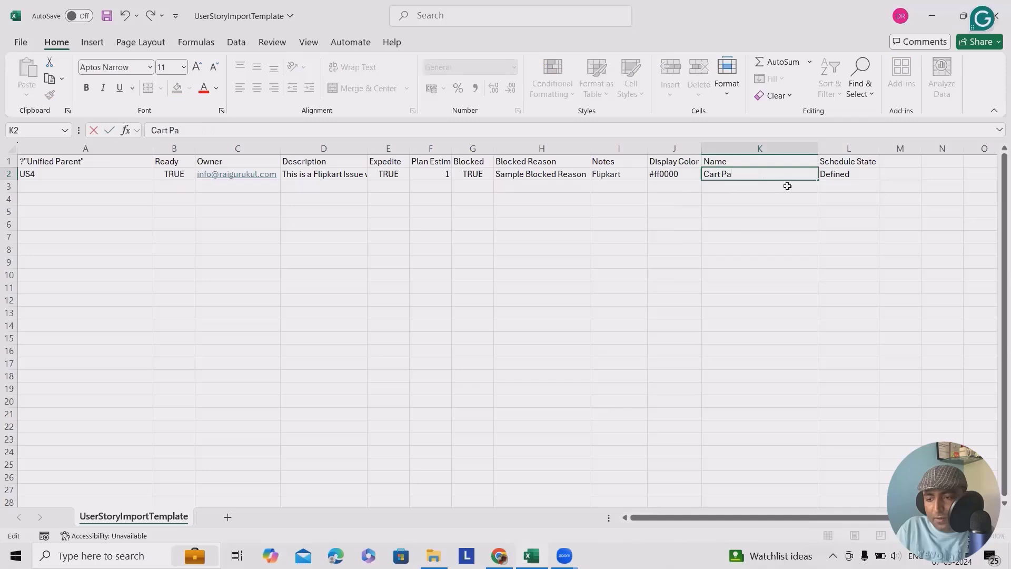
type("yment option is")
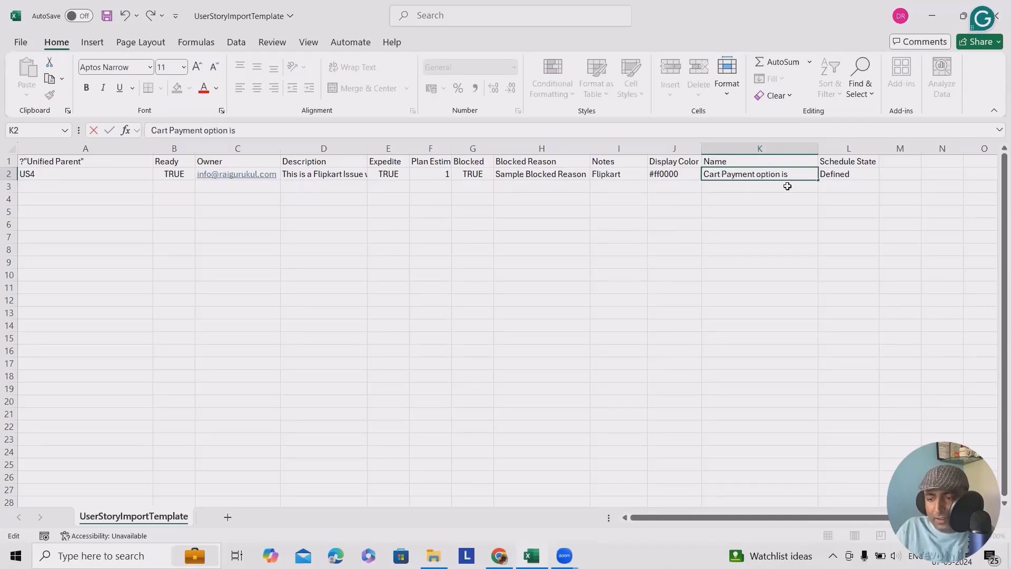
type(" not visible")
left_click(785, 289)
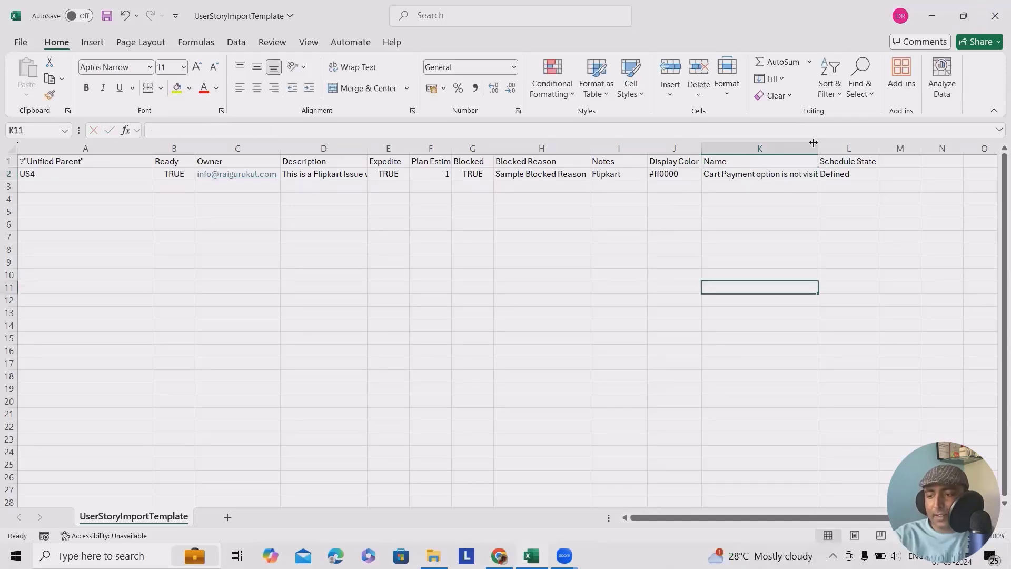
left_click(800, 211)
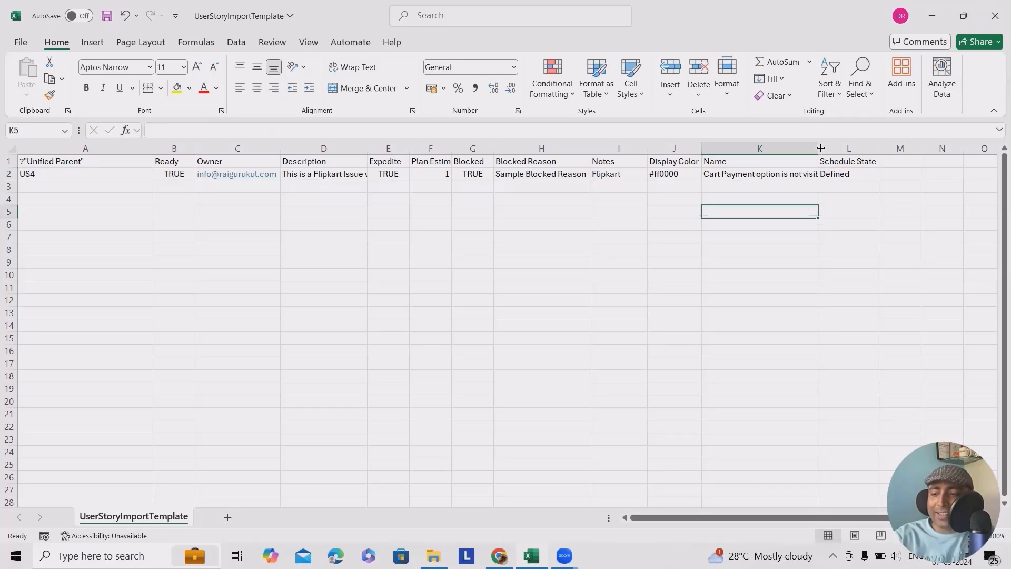
Auto-fit the Name column and copy the story row into rows 3 through 8.
double_click(821, 148)
left_click(45, 220)
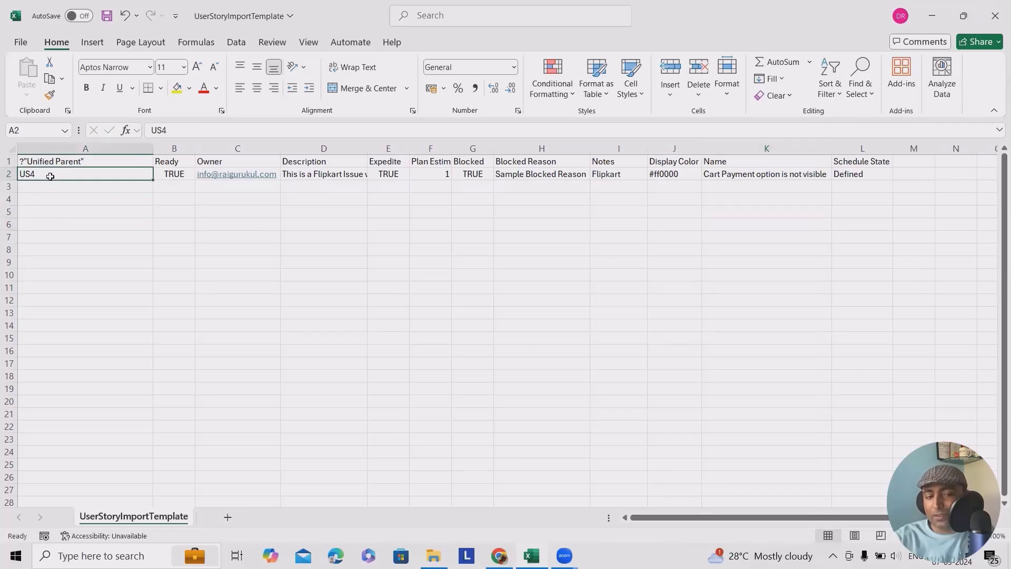
left_click_drag(45, 174, 868, 174)
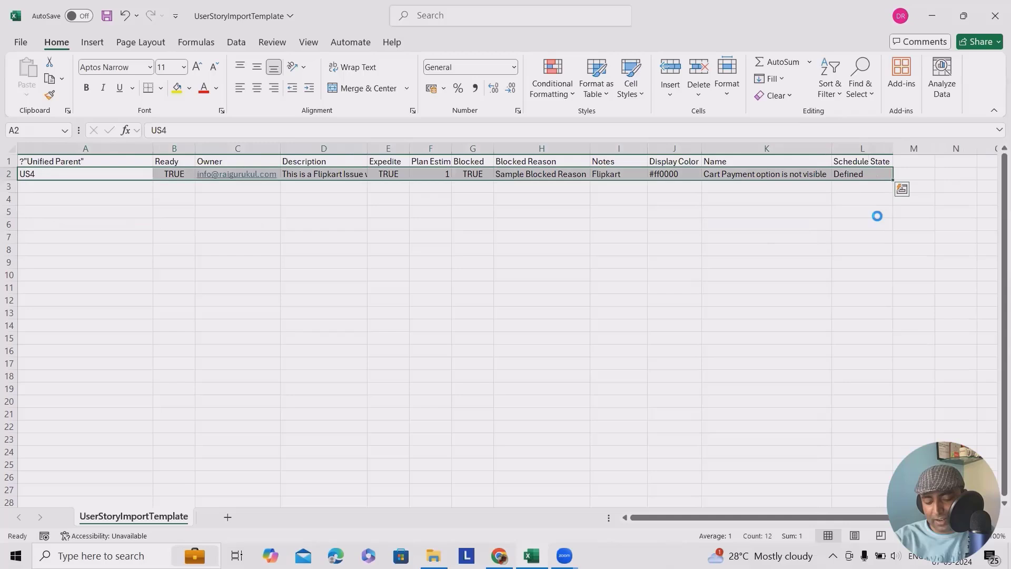
key("ctrl+c")
left_click(100, 185)
key("ctrl+v")
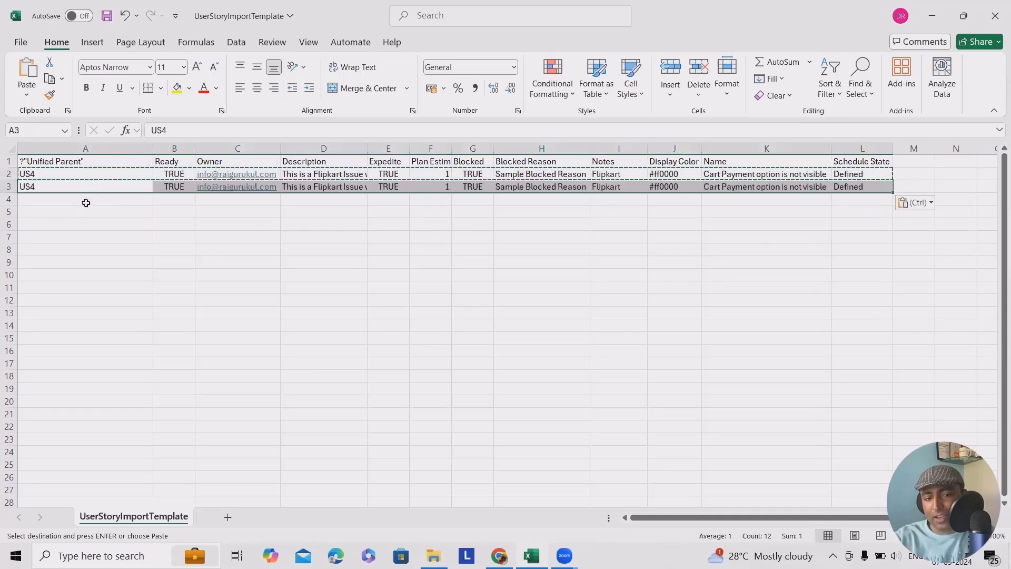
left_click(85, 203)
key("ctrl+v")
left_click(74, 212)
key("ctrl+v")
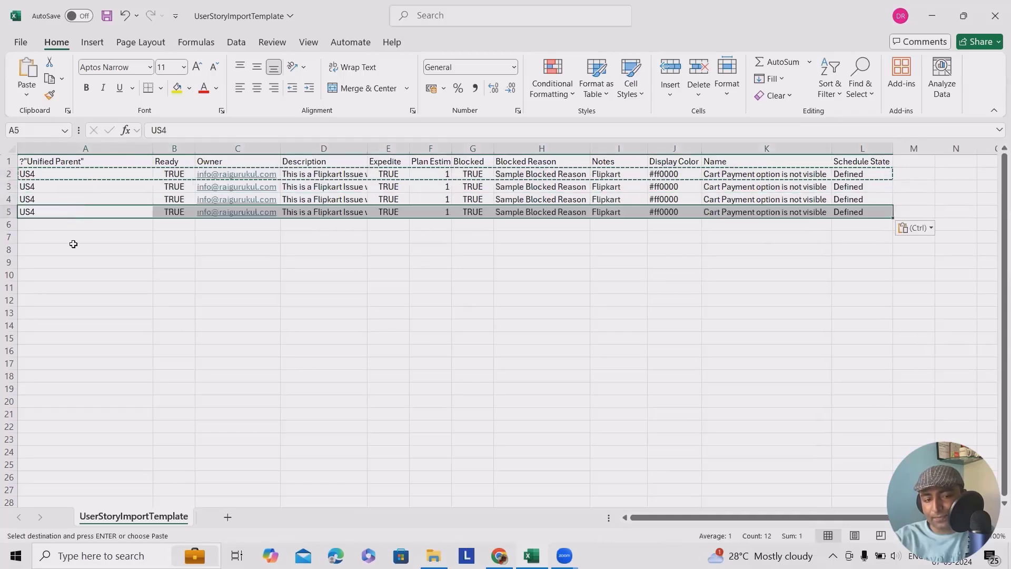
left_click(76, 225)
key("ctrl+v")
left_click(83, 238)
key("ctrl+v")
left_click(100, 255)
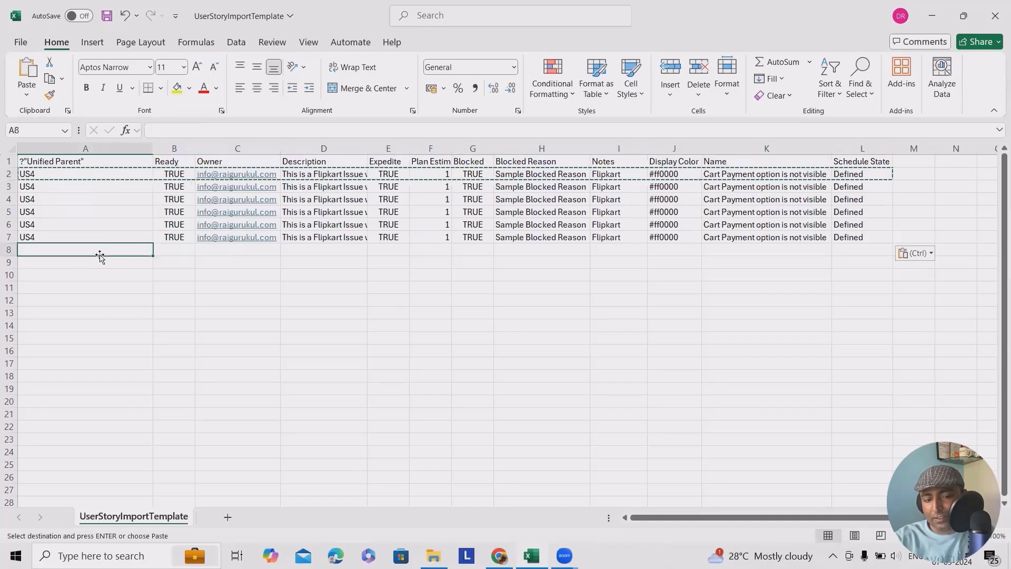
key("ctrl+v")
left_click(121, 289)
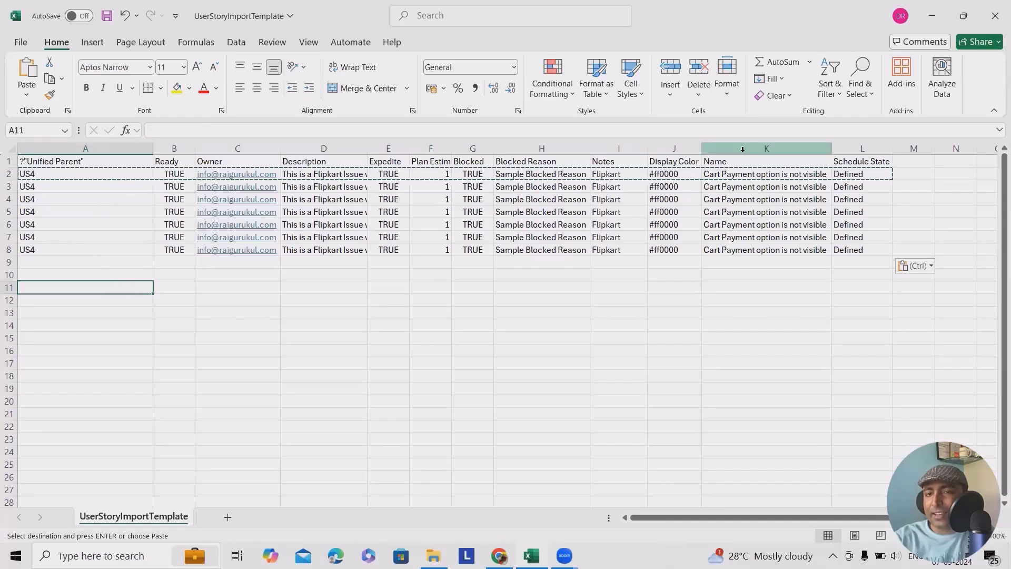
Set parents in rows 3, 4, 5 and 7 to US3, US5, US3, US5, then widen Description.
left_click(92, 202)
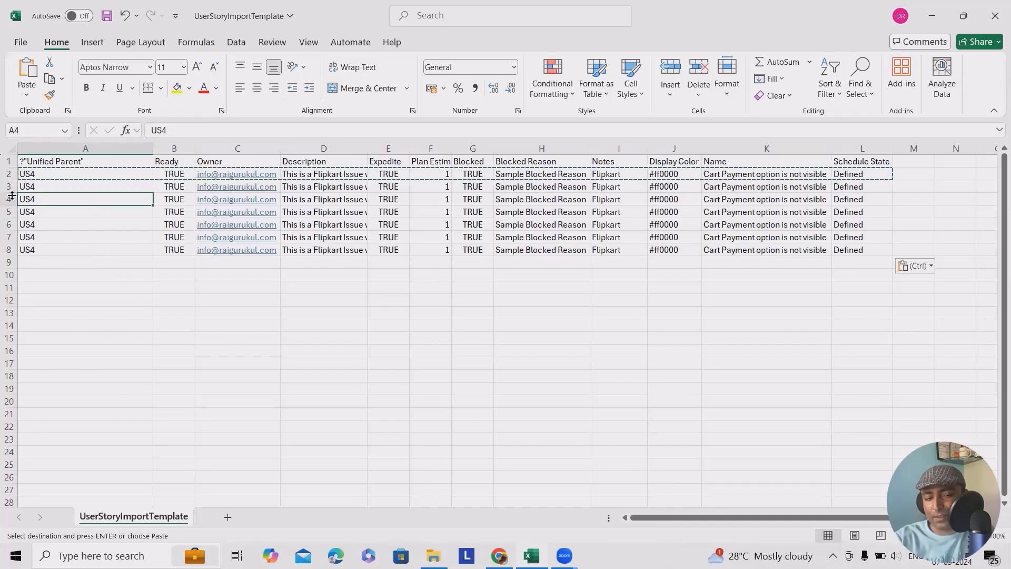
double_click(53, 188)
key("BackSpace")
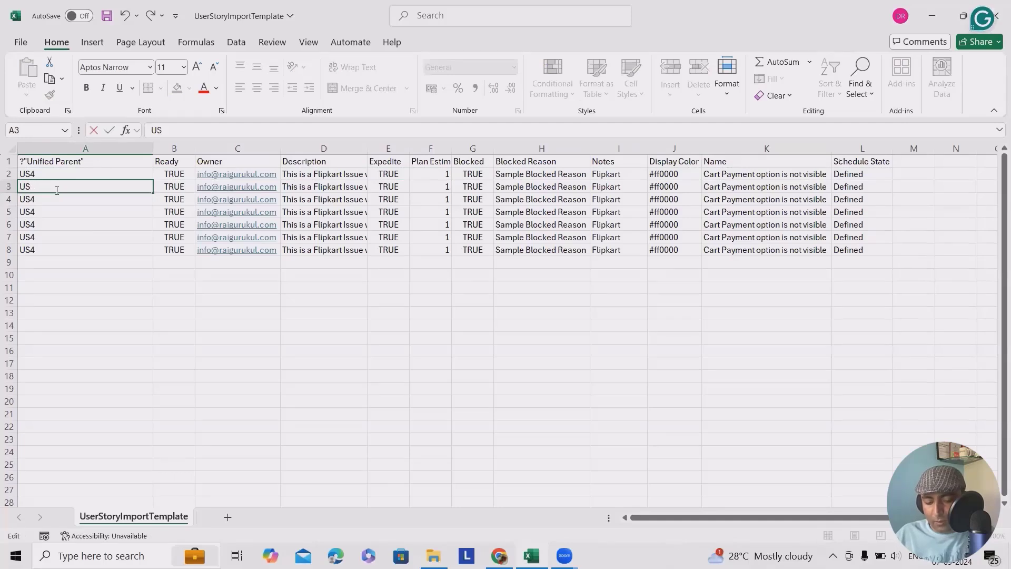
type("3")
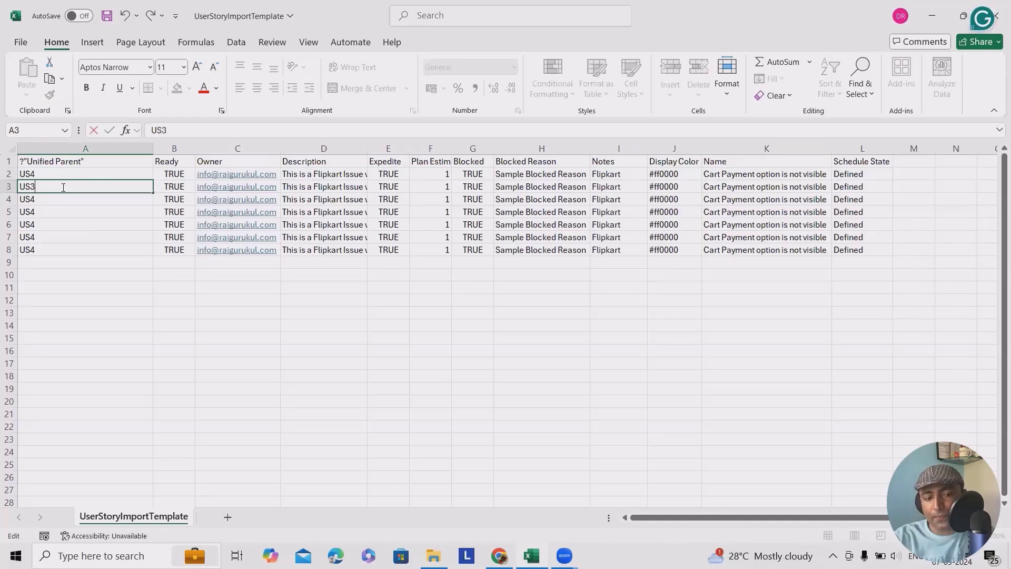
left_click(70, 200)
double_click(70, 200)
key("BackSpace")
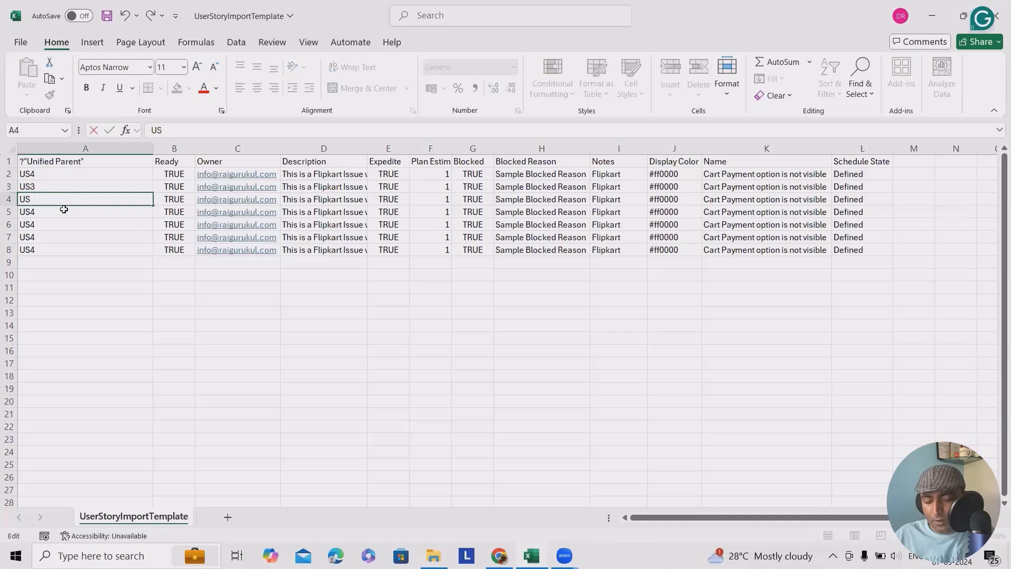
type("5")
double_click(54, 213)
key("BackSpace")
type("3")
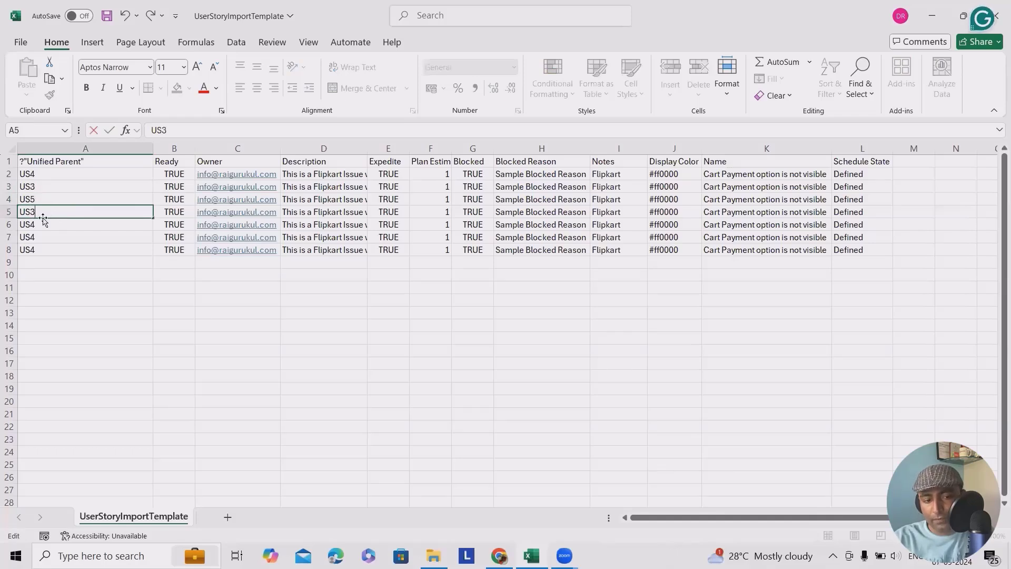
key("Return")
double_click(48, 236)
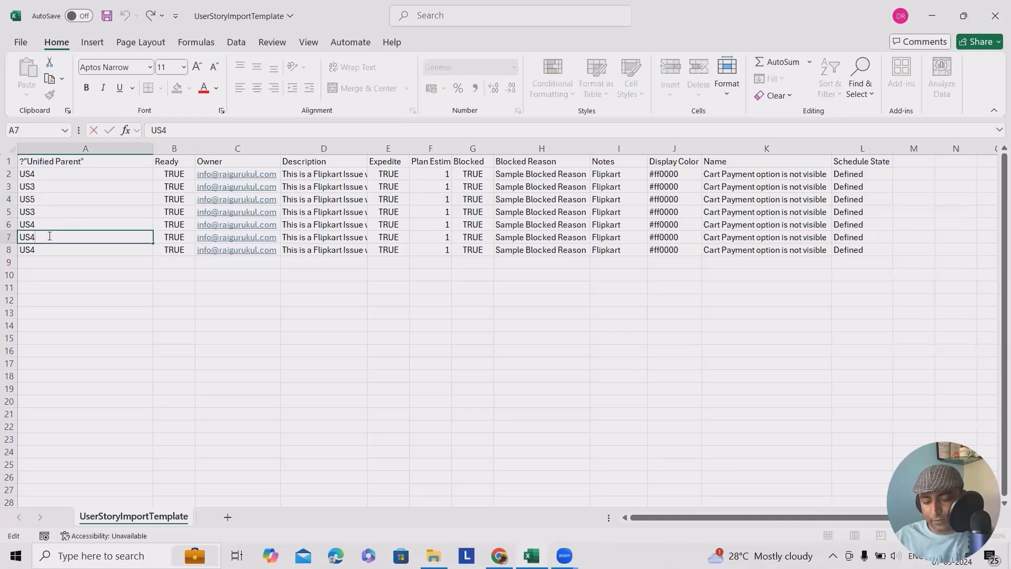
key("BackSpace")
type("5")
left_click(75, 313)
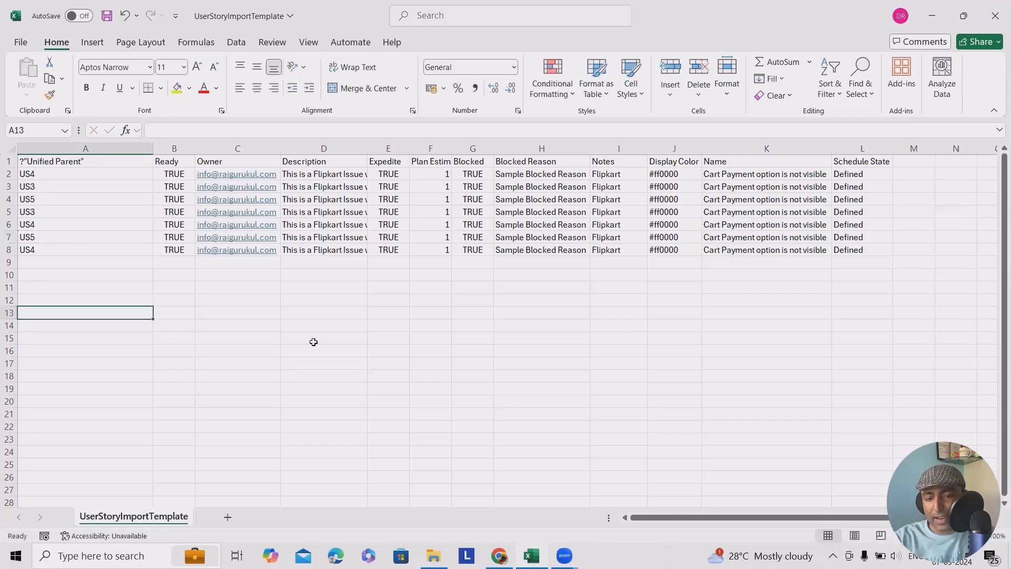
double_click(367, 148)
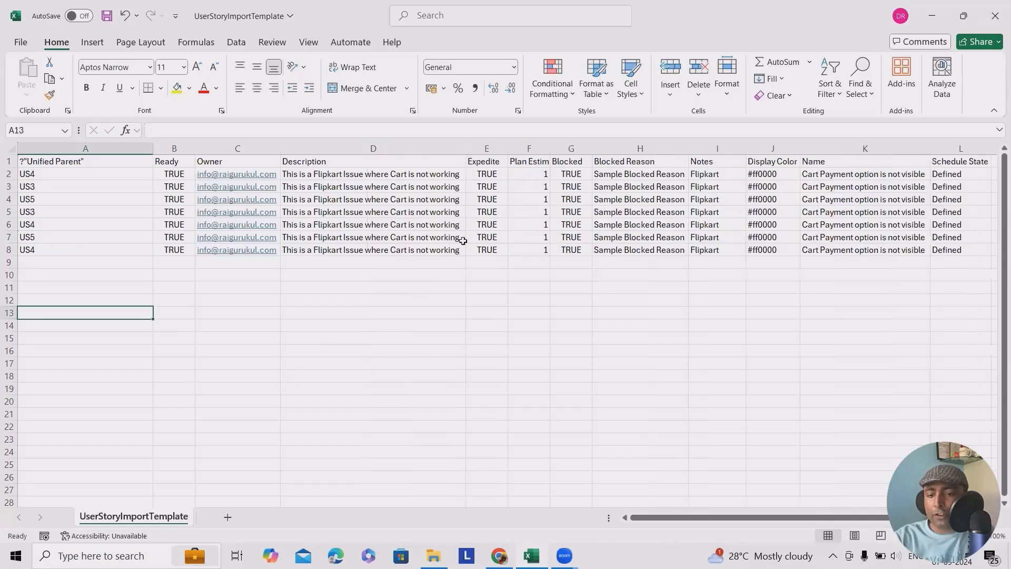
Append the numbers 2 and 3 to the descriptions in D3 and D4.
left_click(458, 187)
double_click(457, 187)
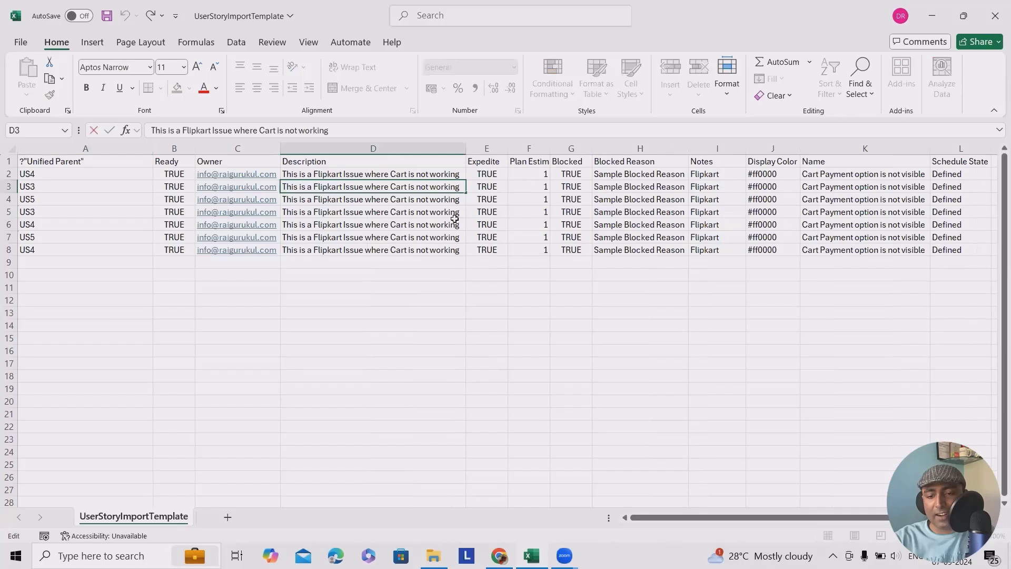
type("2")
key("Return")
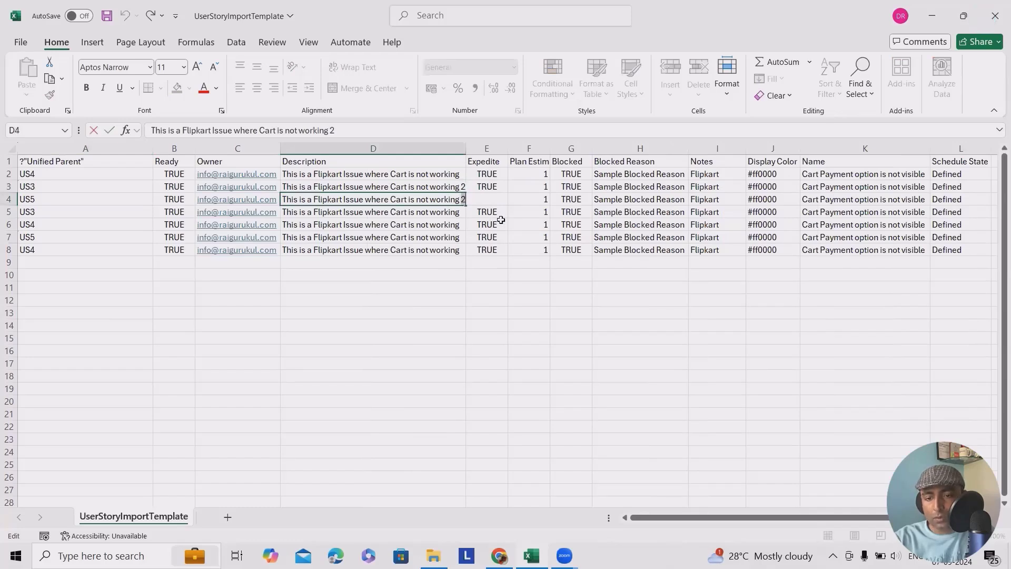
key("BackSpace")
type("3")
key("Return")
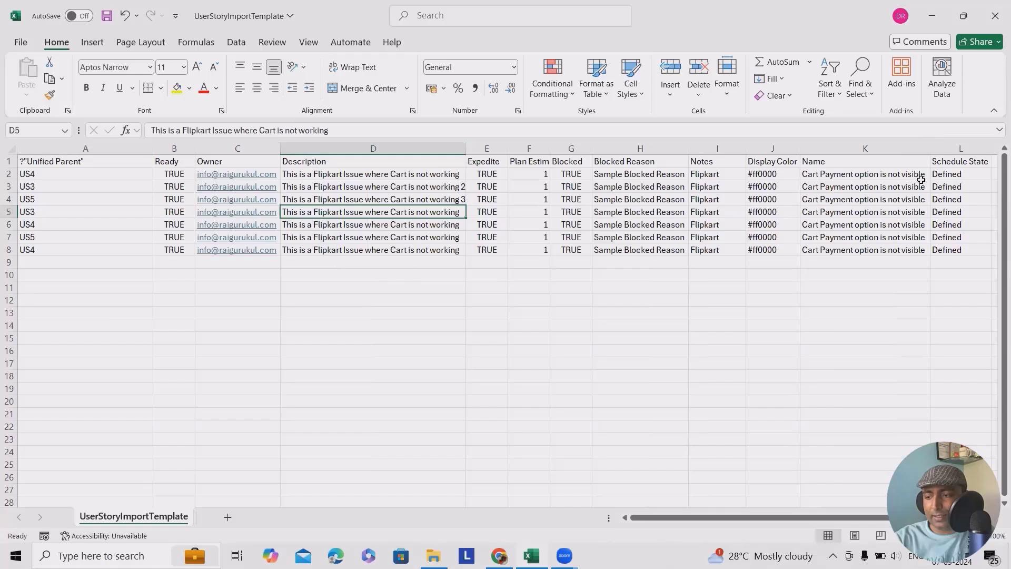
Number the story names in K3–K8 as 2 through 7, save the workbook and return to Rally.
left_click(923, 185)
double_click(923, 185)
type("2")
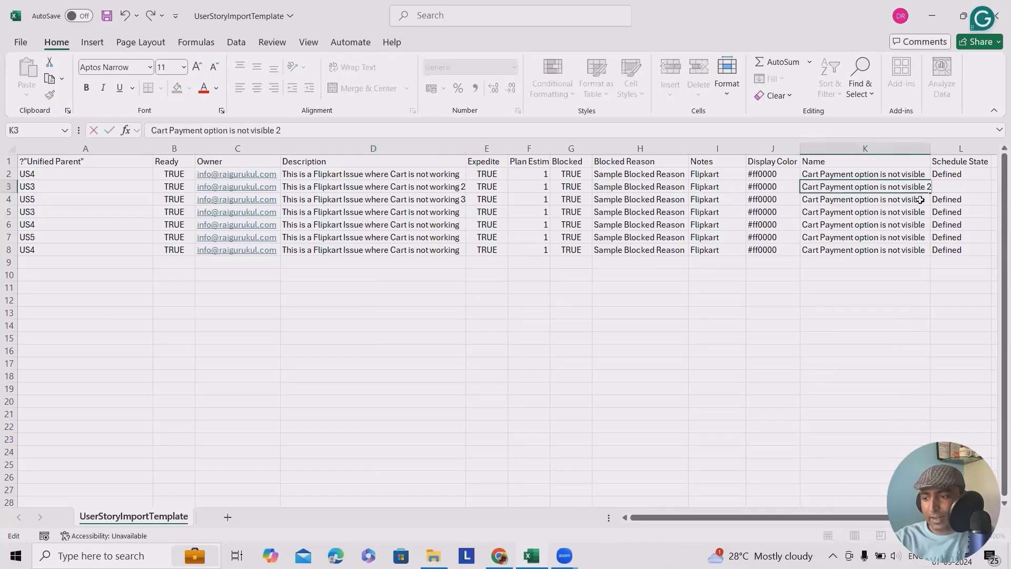
key("Return")
double_click(922, 199)
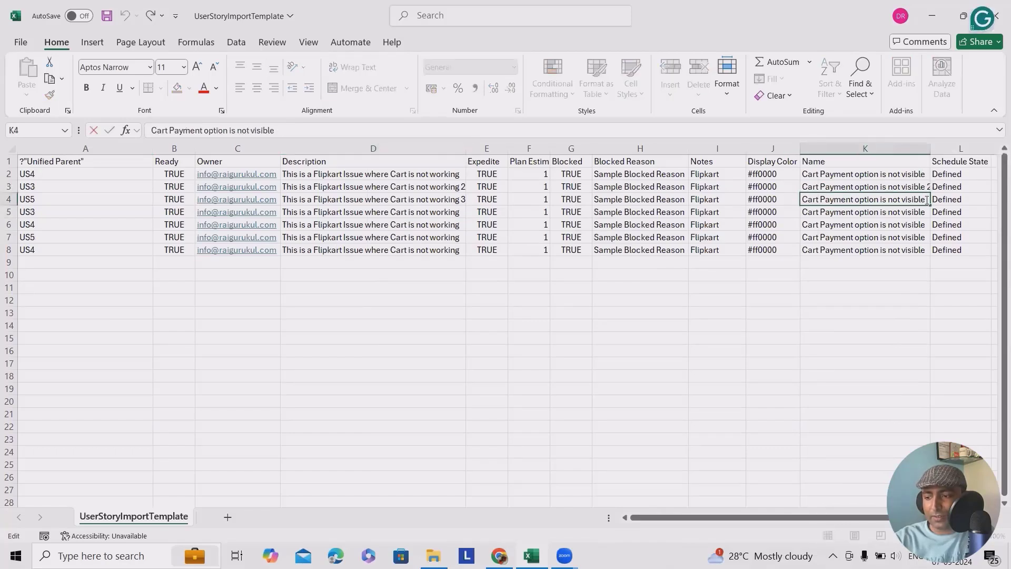
type("3")
key("Return")
double_click(925, 212)
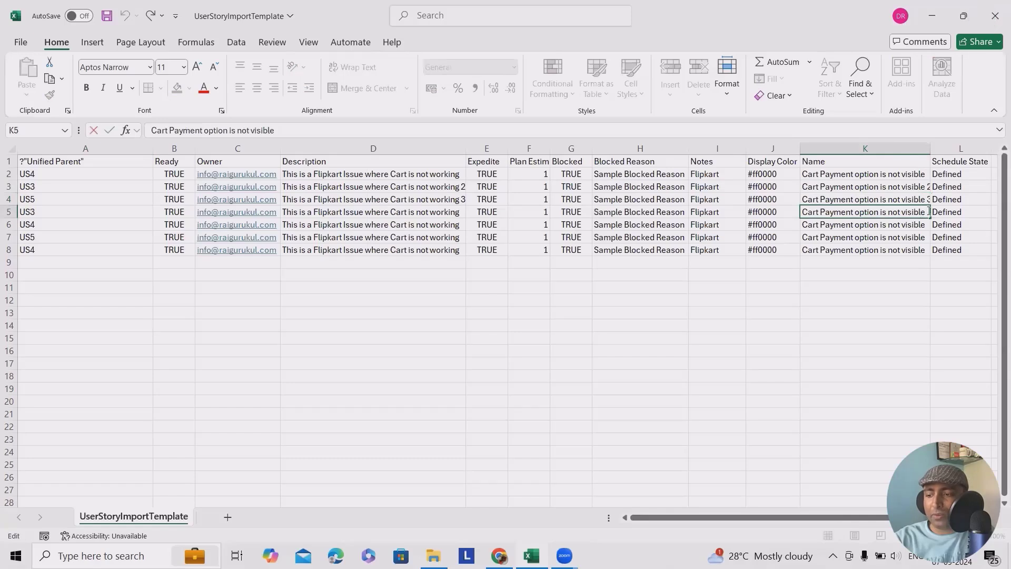
type("4")
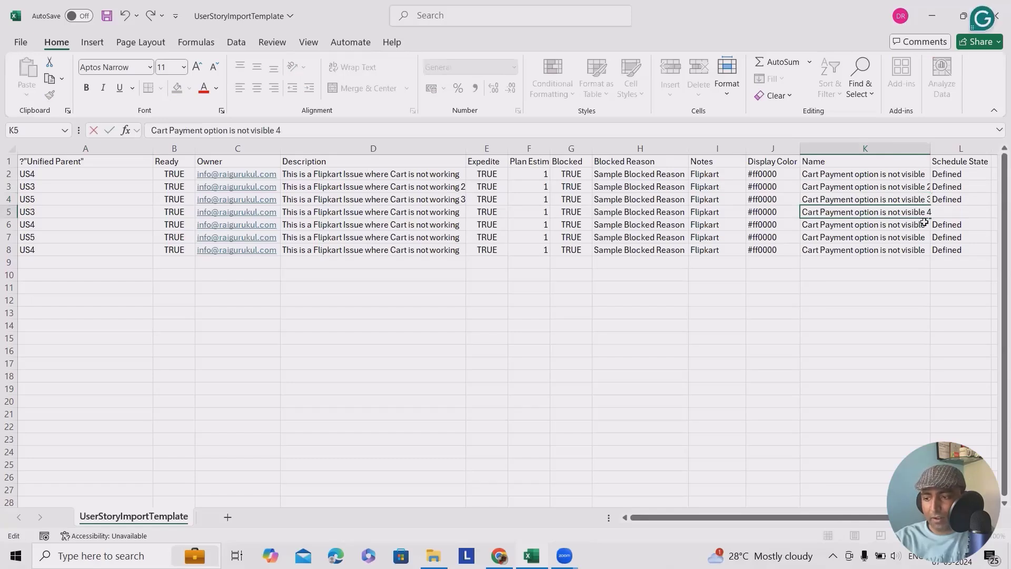
key("Return")
double_click(928, 225)
type("5")
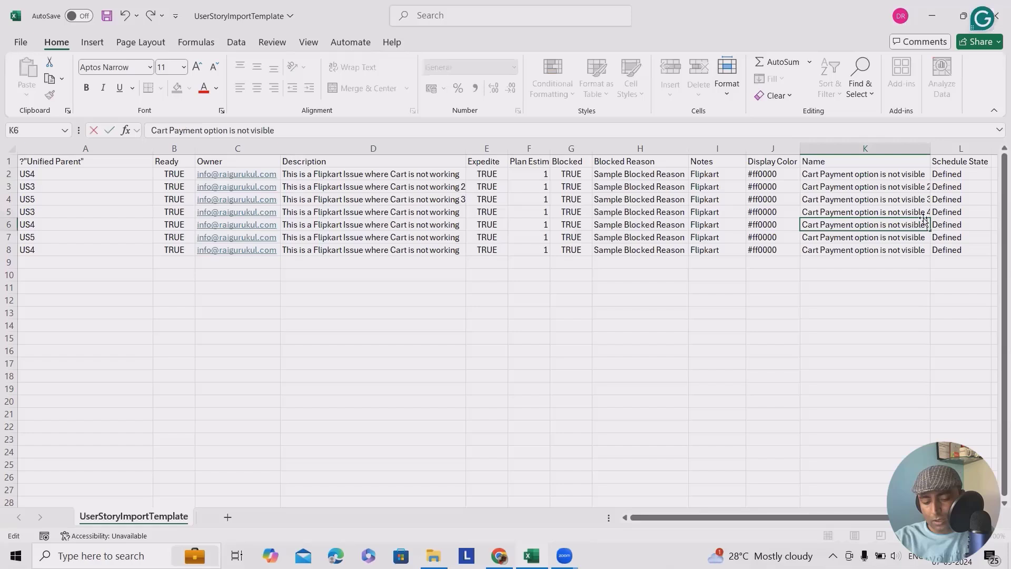
double_click(928, 237)
type("6")
key("Return")
double_click(929, 249)
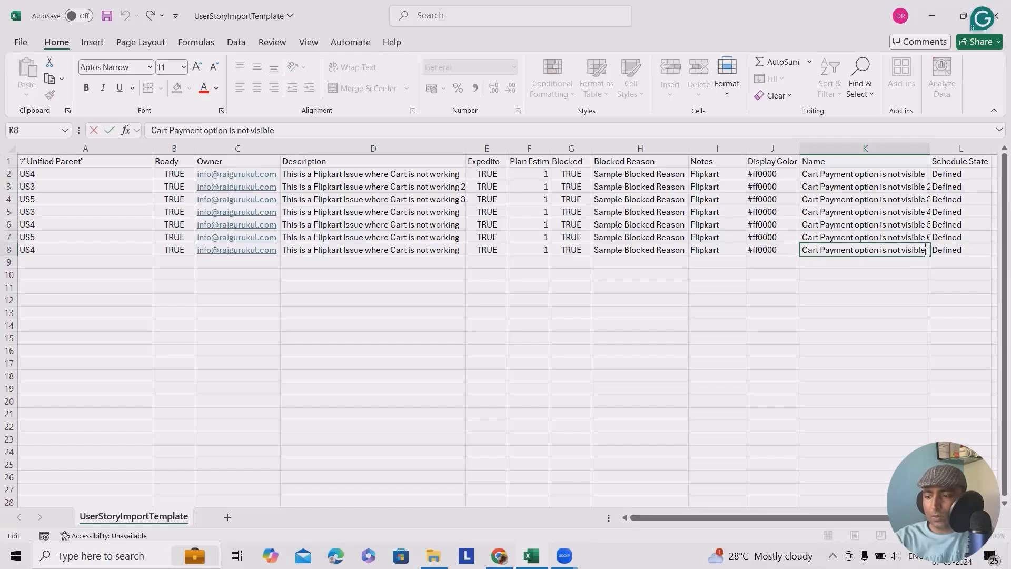
type("7")
left_click(885, 329)
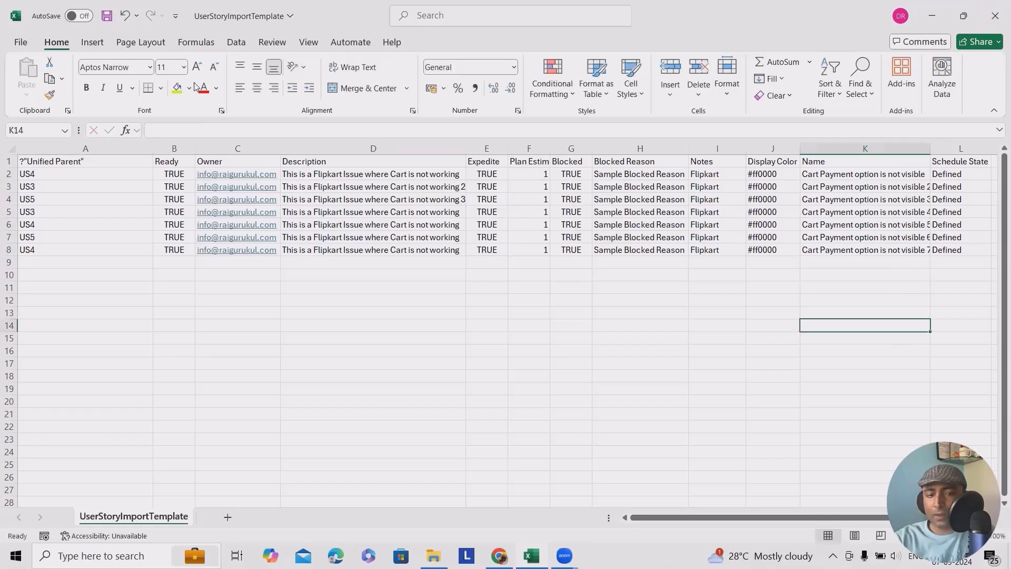
left_click(106, 16)
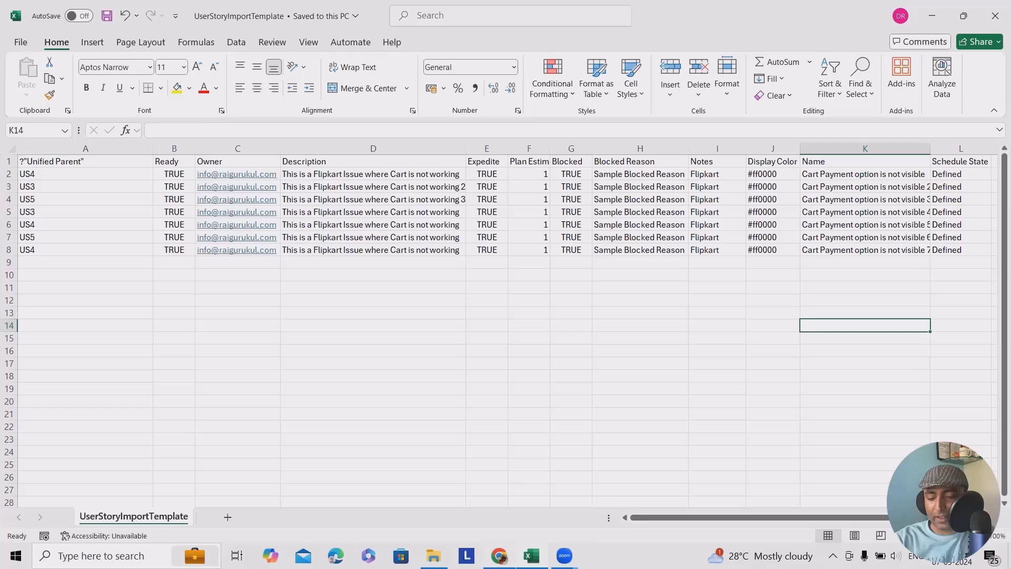
key("alt+Tab")
Close US14's details and choose UserStoryImportTemplate.csv in the Import User Story dialog.
left_click(990, 138)
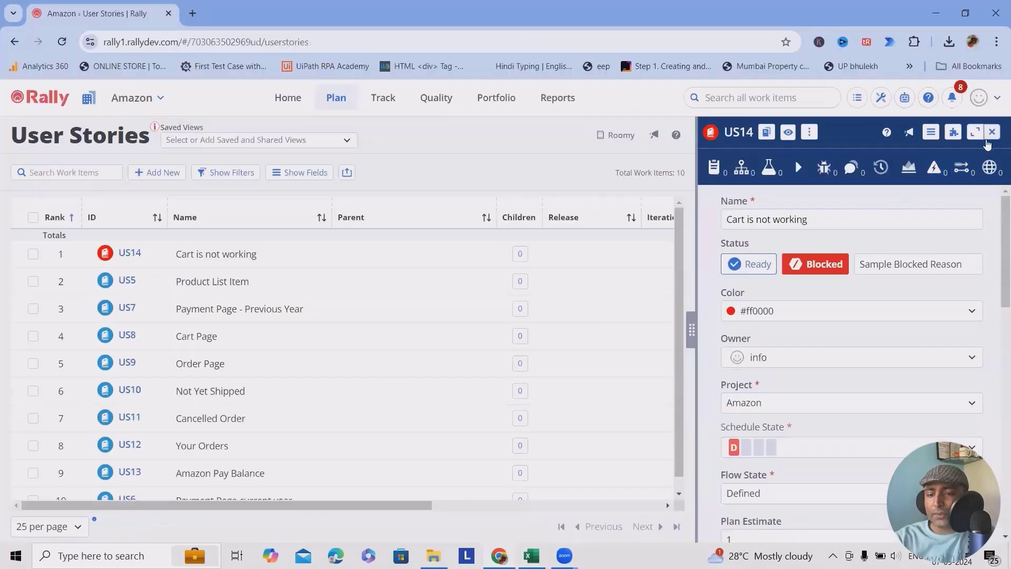
left_click(990, 138)
left_click(347, 173)
left_click(373, 195)
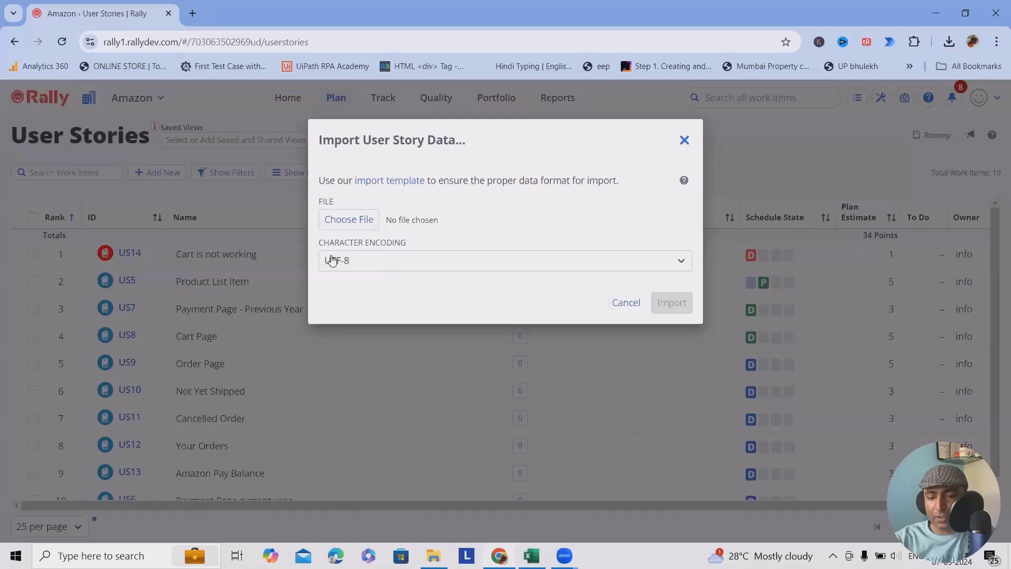
left_click(340, 219)
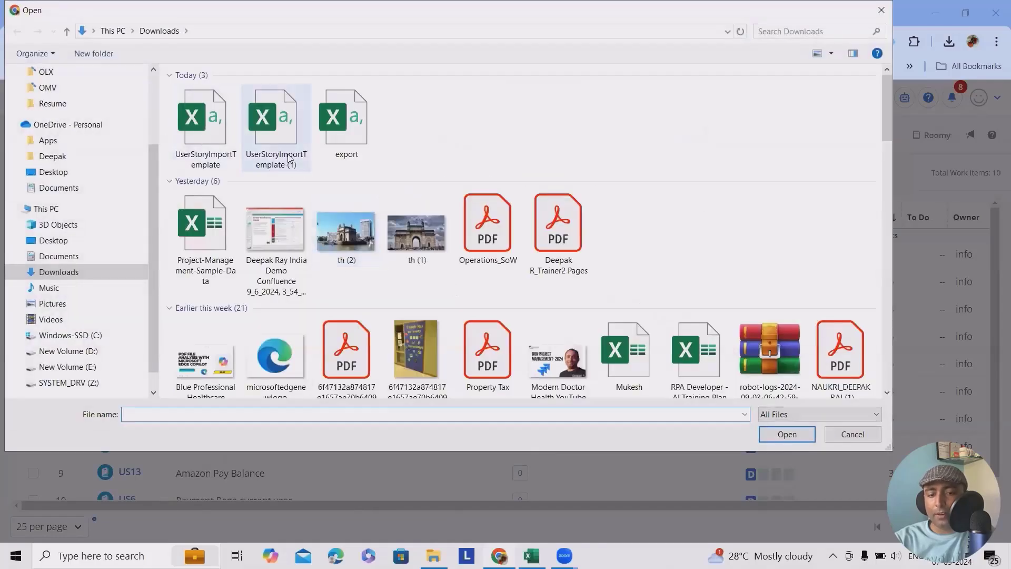
left_click(195, 150)
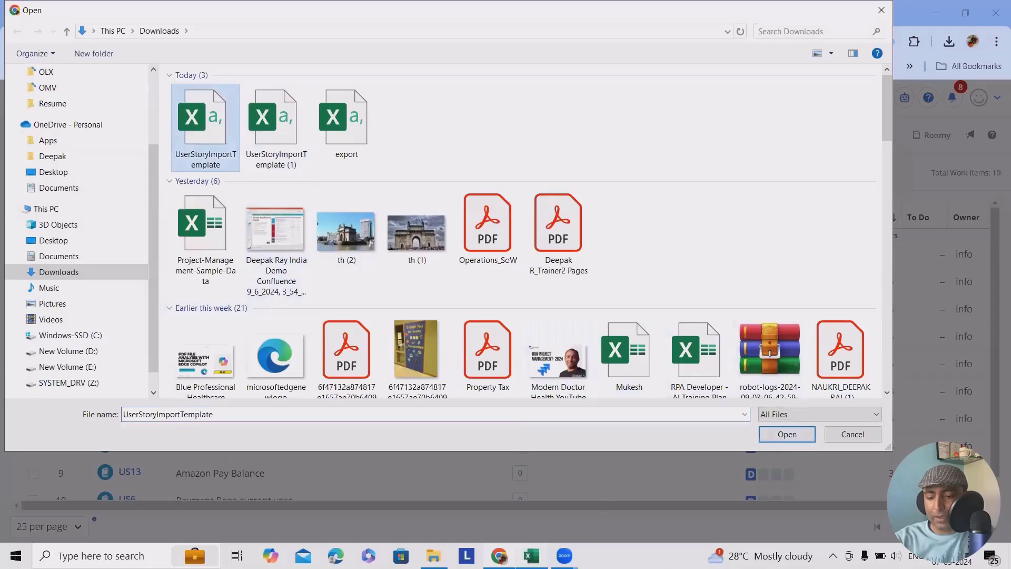
left_click(498, 555)
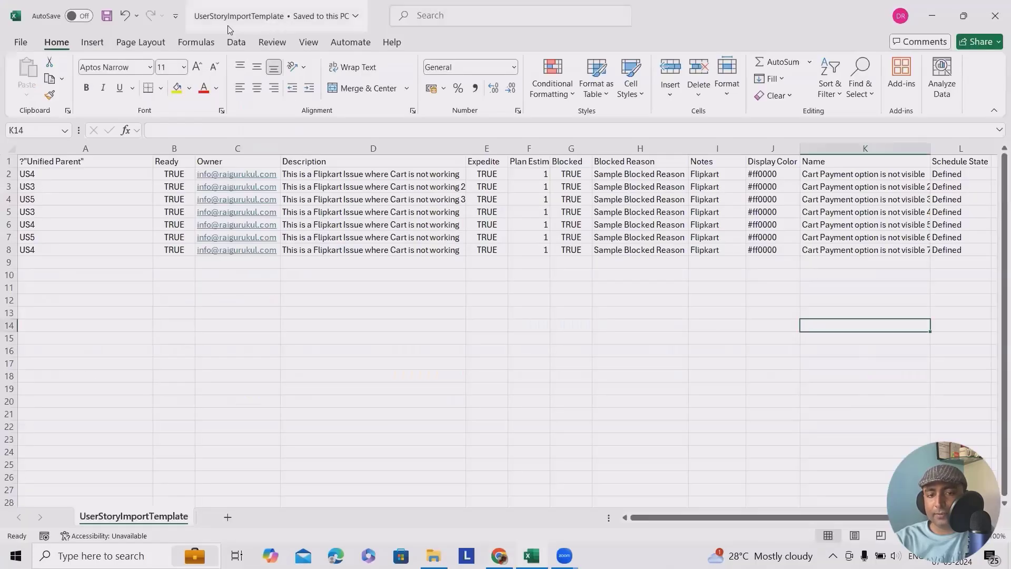
left_click(939, 21)
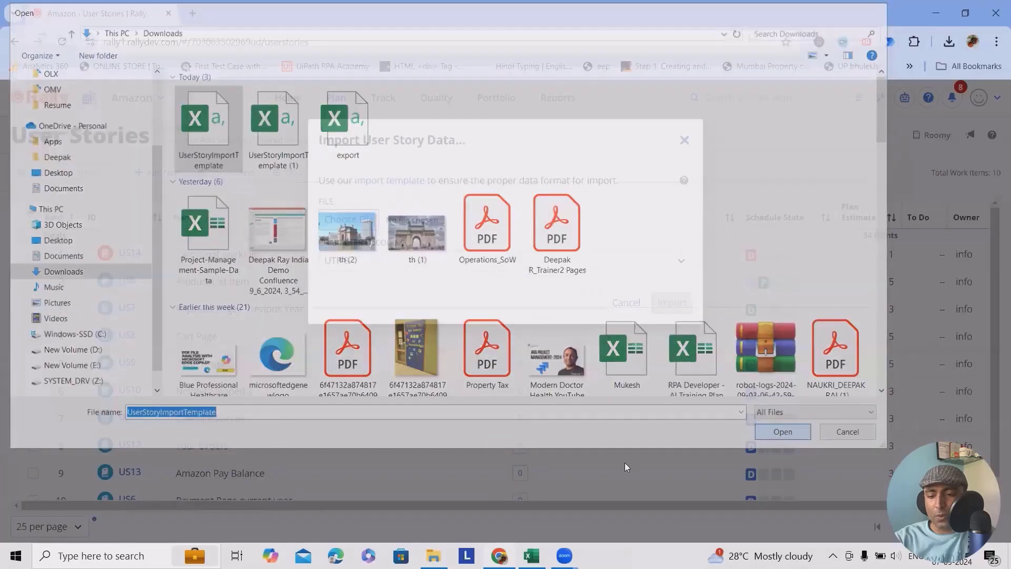
key("Return")
Keep UTF-8 character encoding and import the CSV file.
left_click(384, 261)
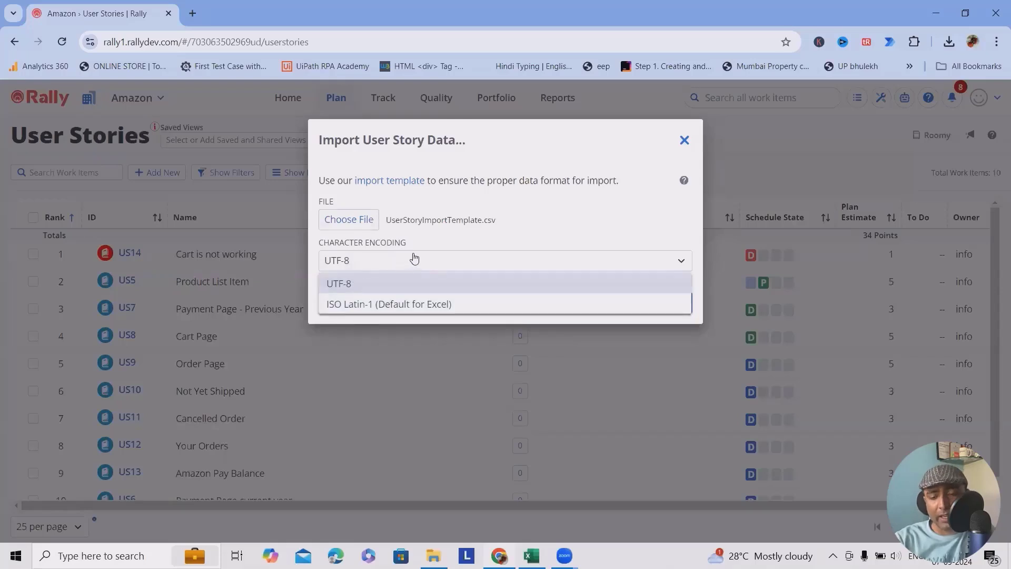
left_click(341, 284)
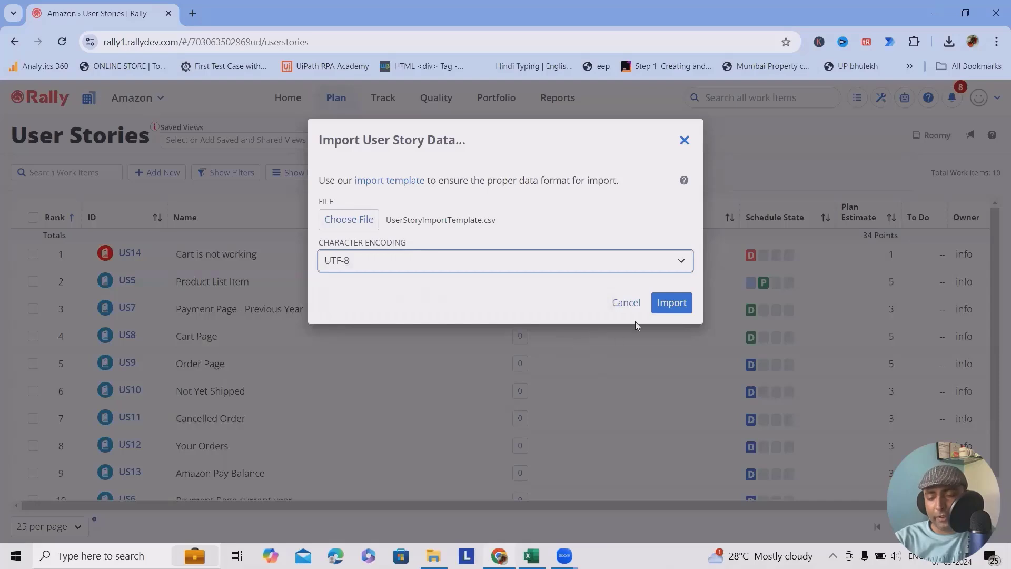
left_click(671, 304)
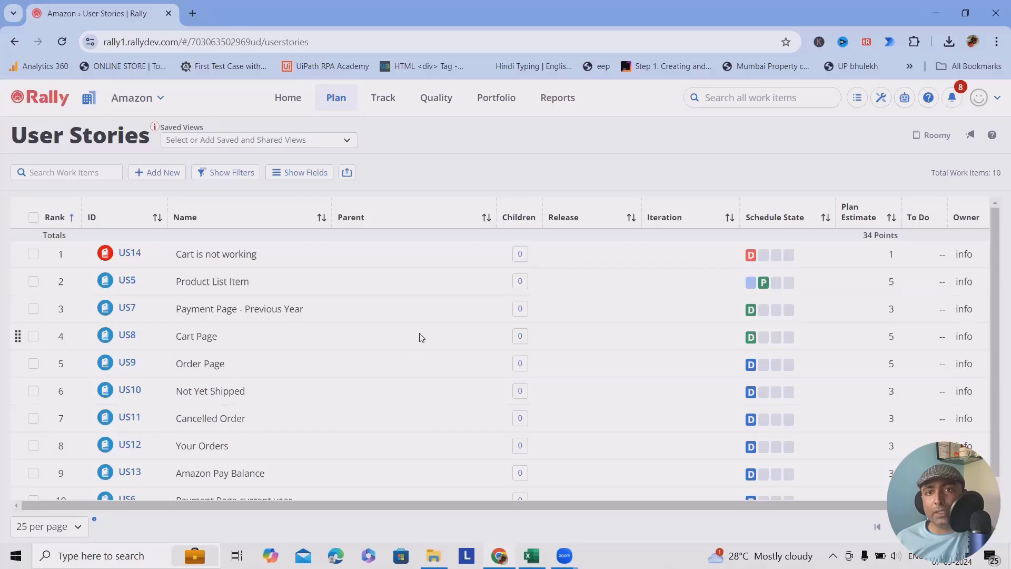
Refresh the User Stories list and scroll to check the imported 'Cart Payment option is not visible' stories.
key("F5")
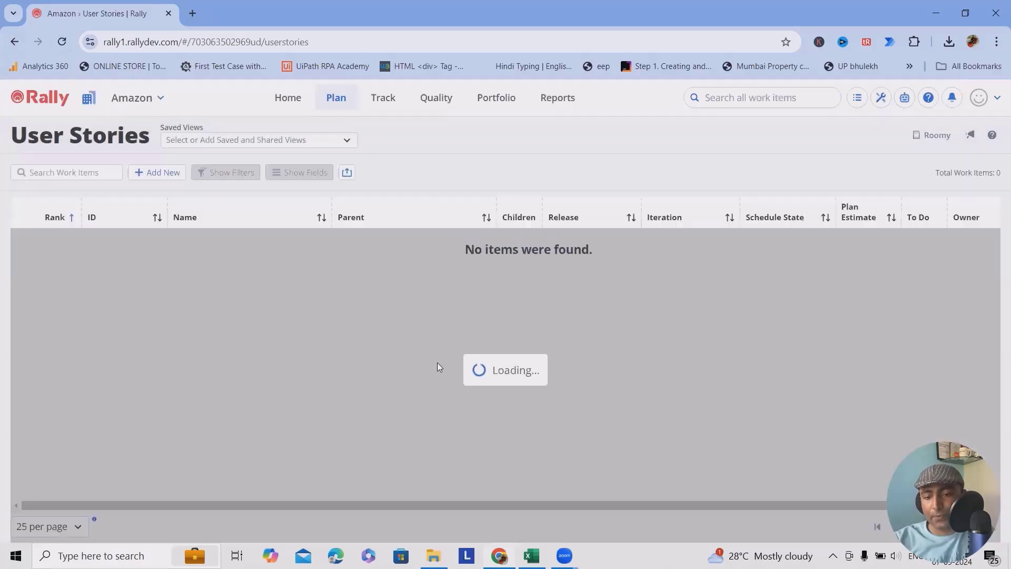
scroll(331, 345, "down", 5)
scroll(336, 347, "up", 5)
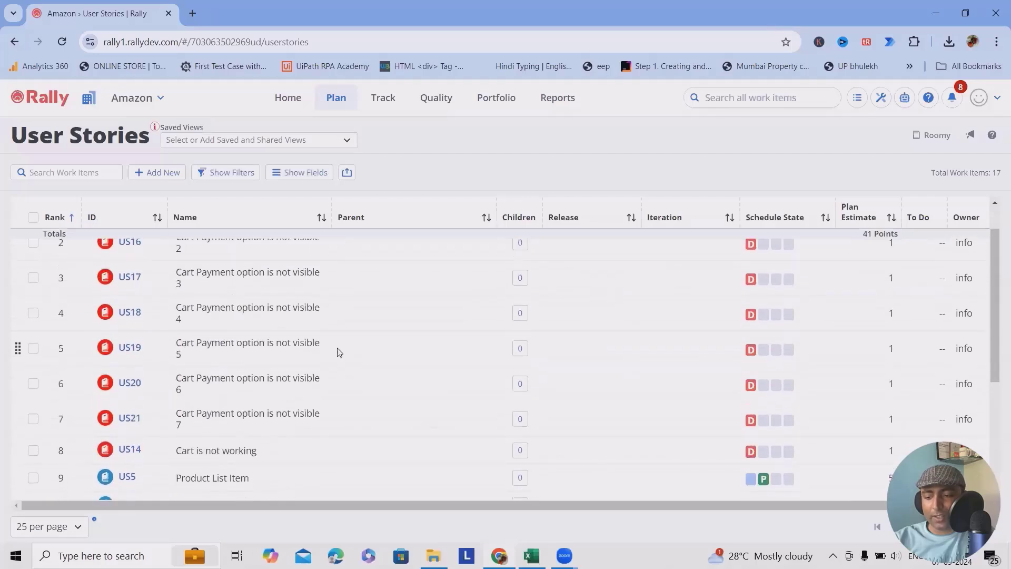
scroll(210, 388, "down", 3)
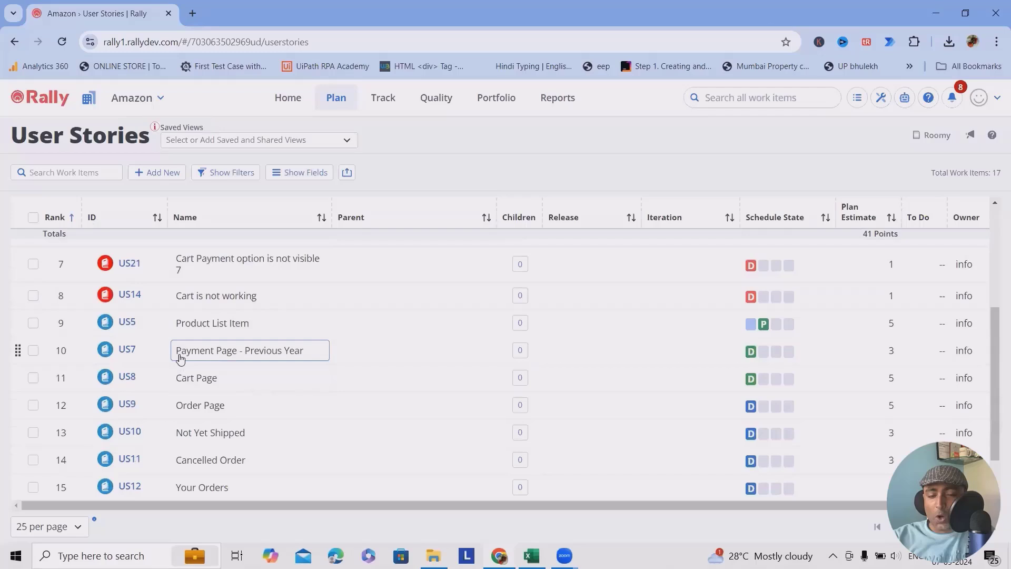
Change story US14 'Cart is not working' colour from #ff0000 to Blue in its details panel.
left_click(133, 296)
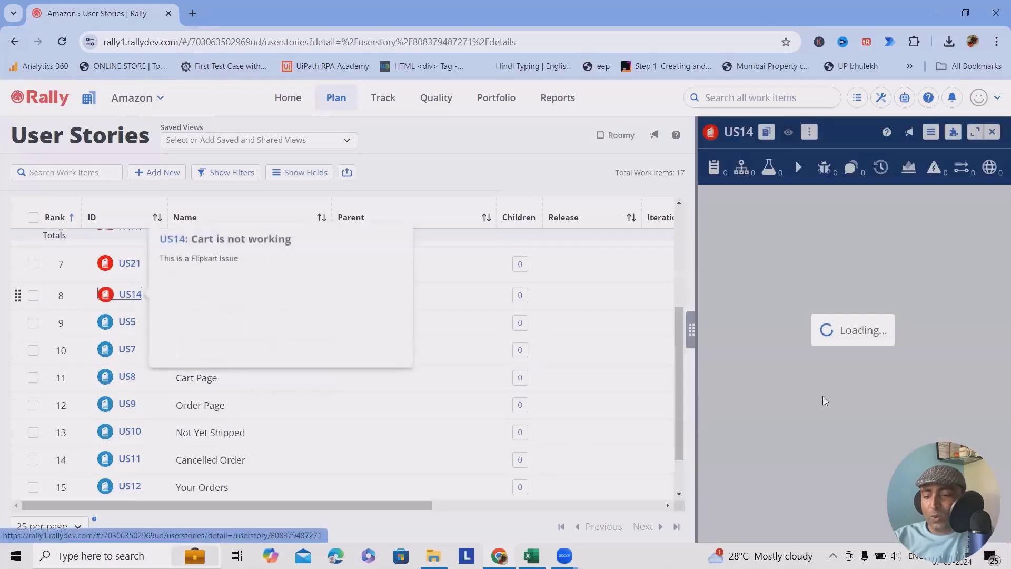
scroll(825, 347, "down", 3)
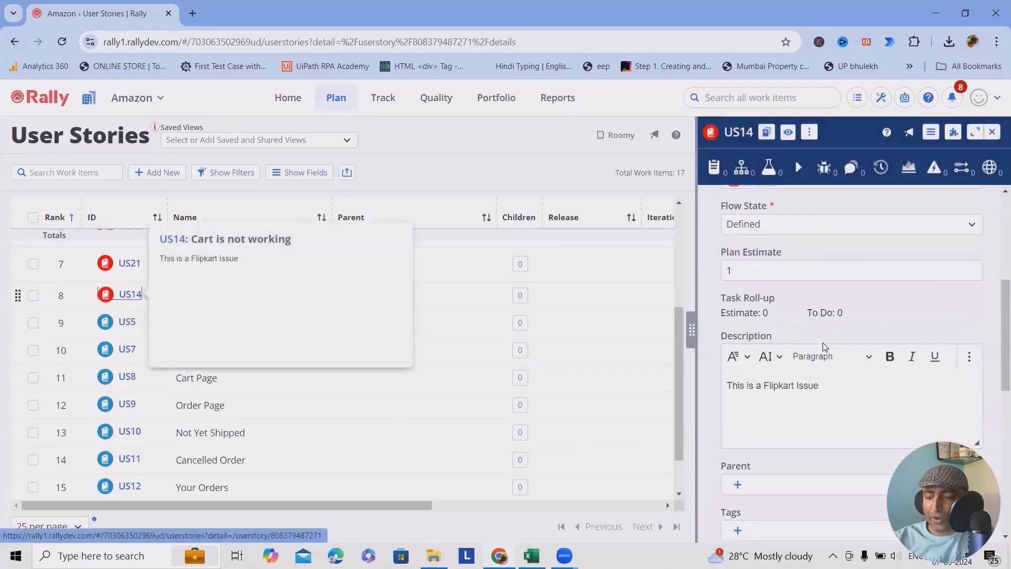
scroll(825, 348, "up", 7)
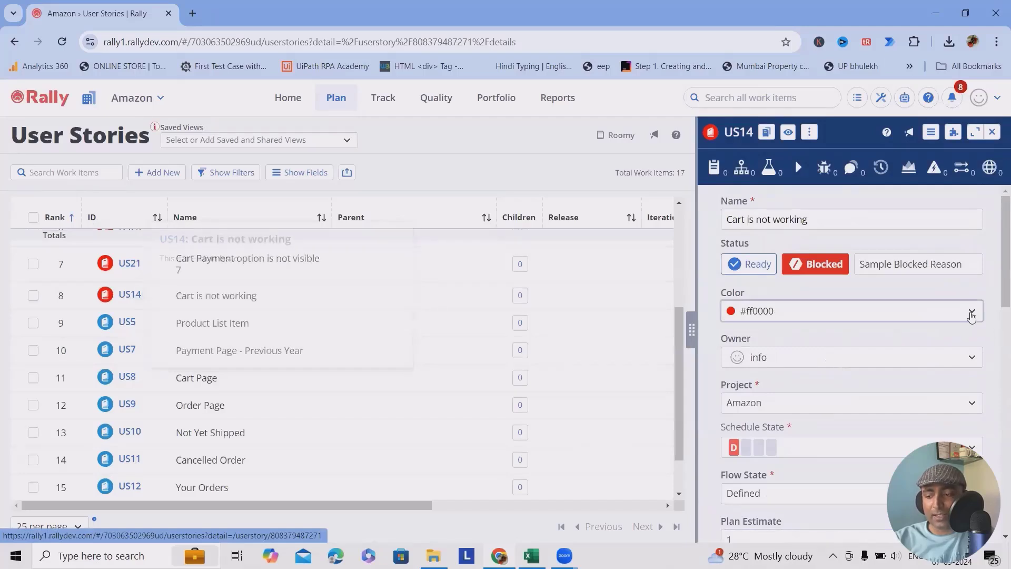
left_click(970, 311)
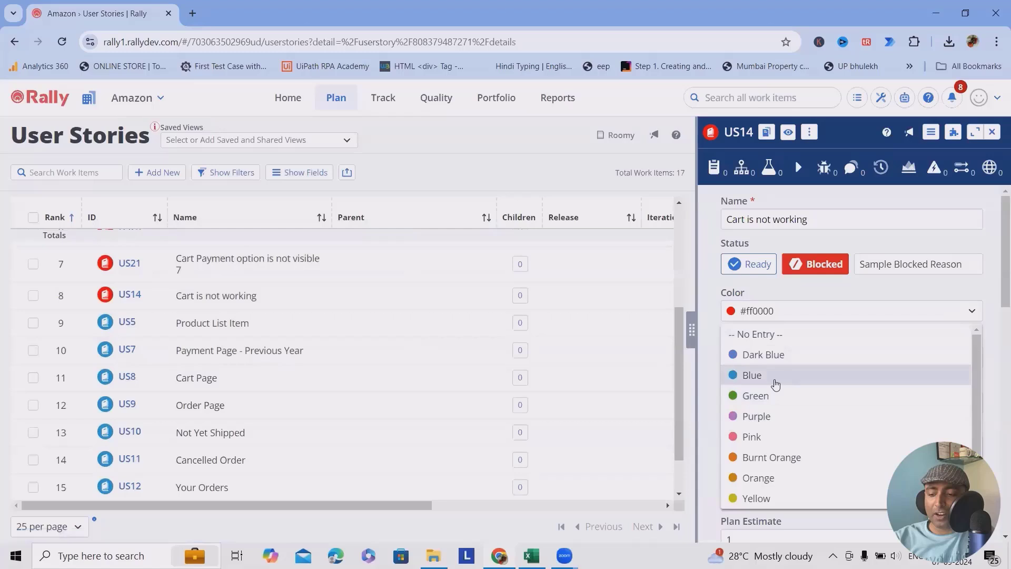
left_click(776, 381)
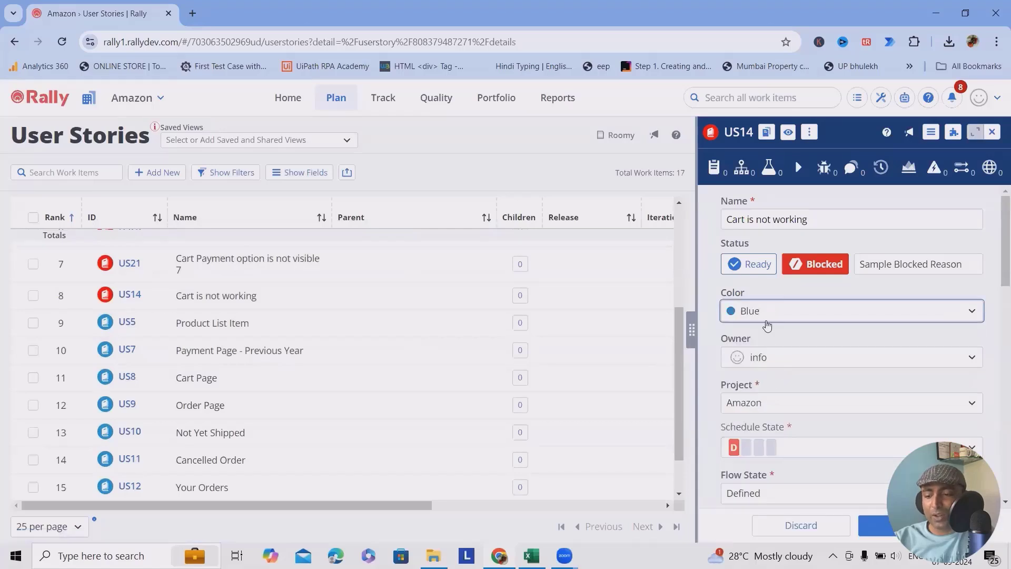
left_click(962, 316)
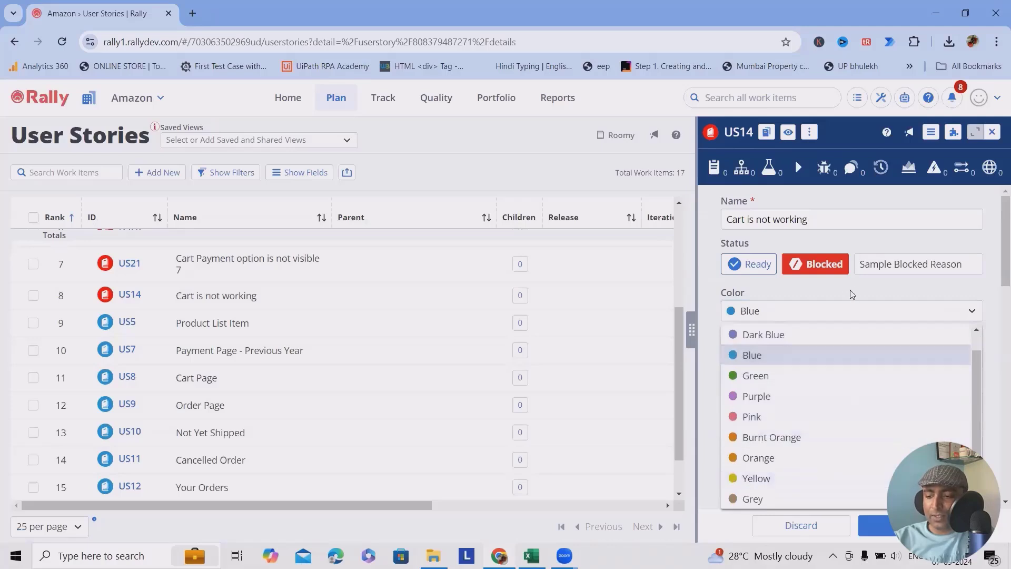
left_click(847, 308)
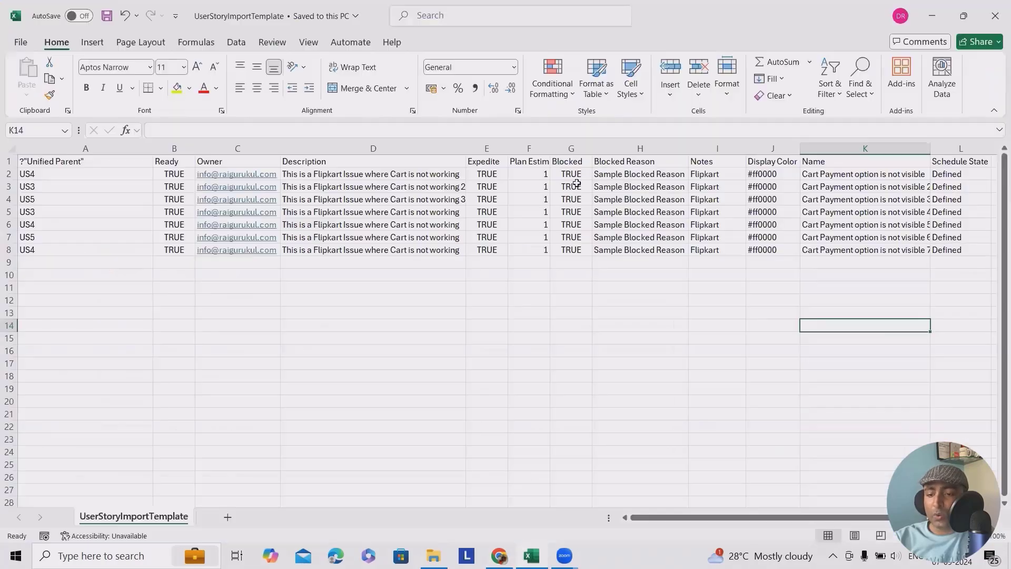
Check the template's Blocked values, then review US14's blocked reason and Sample Notes text.
left_click(569, 175)
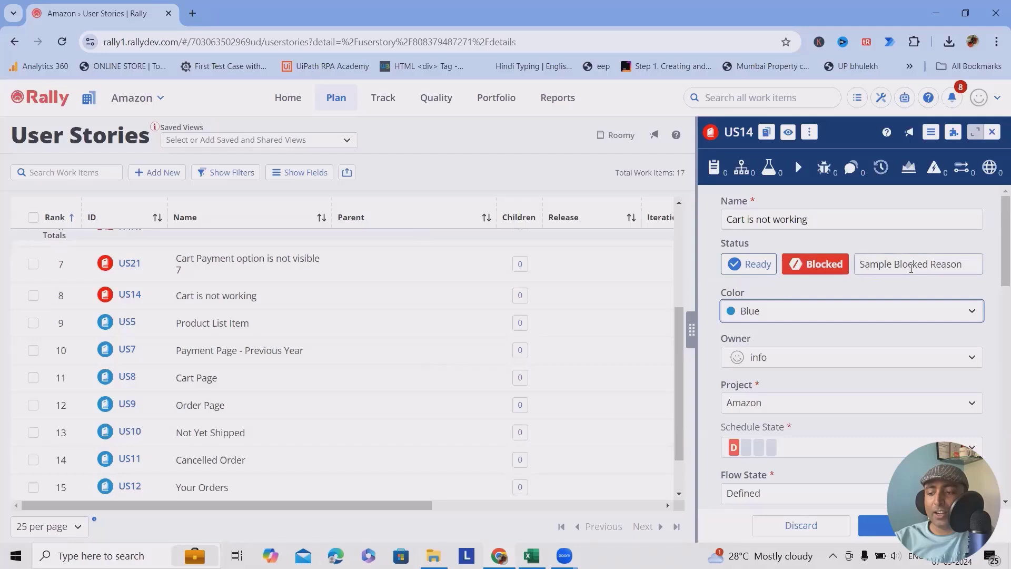
left_click(939, 255)
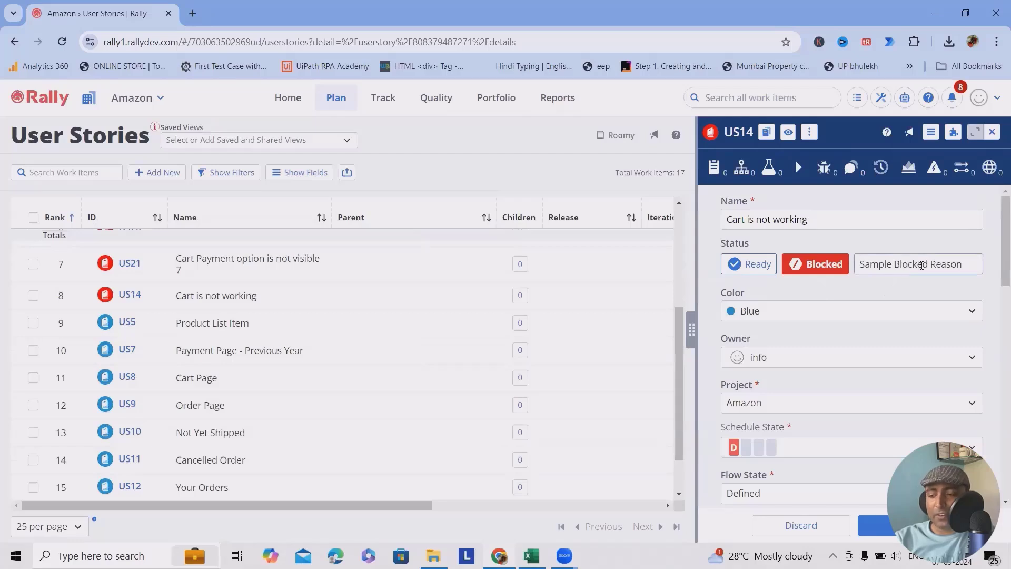
scroll(778, 323, "down", 15)
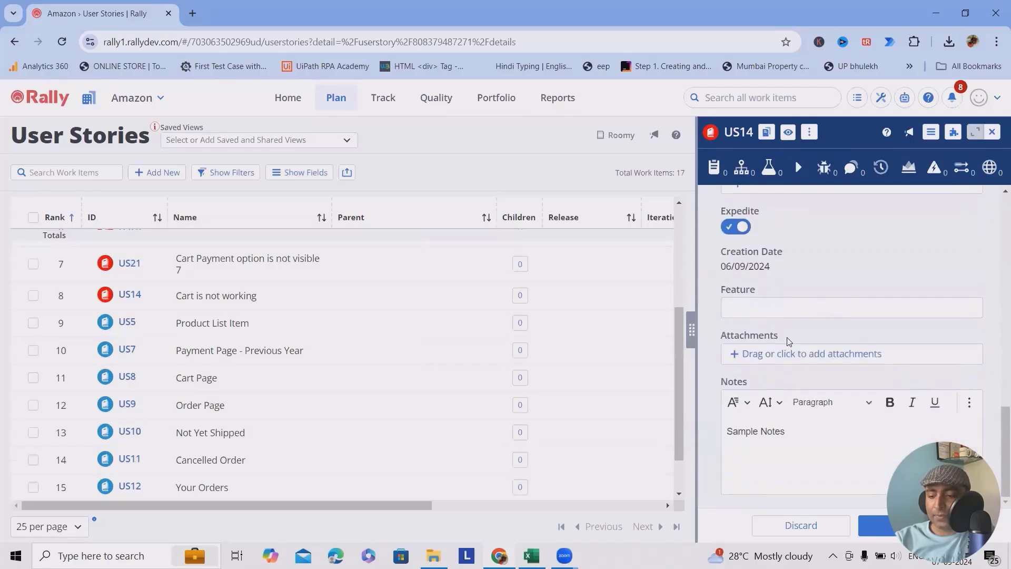
triple_click(780, 435)
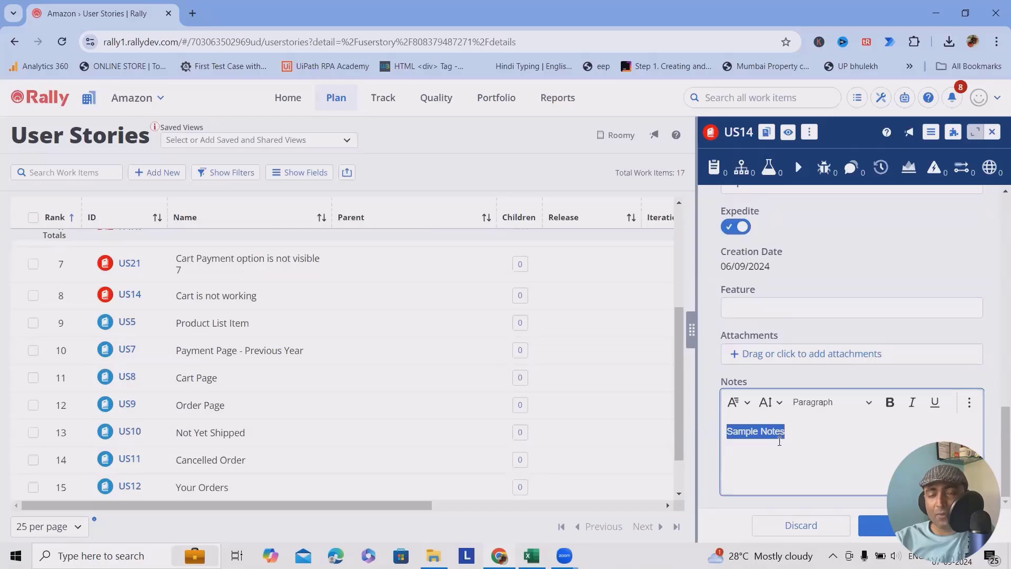
scroll(767, 456, "up", 8)
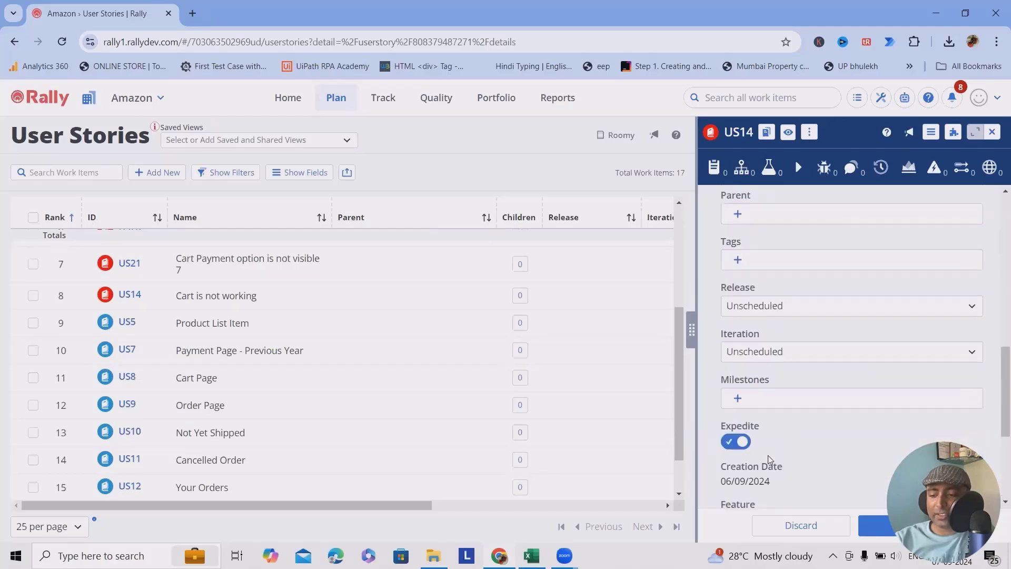
Dismiss the Parent chooser without picking a parent, then close the US14 details panel.
left_click(737, 394)
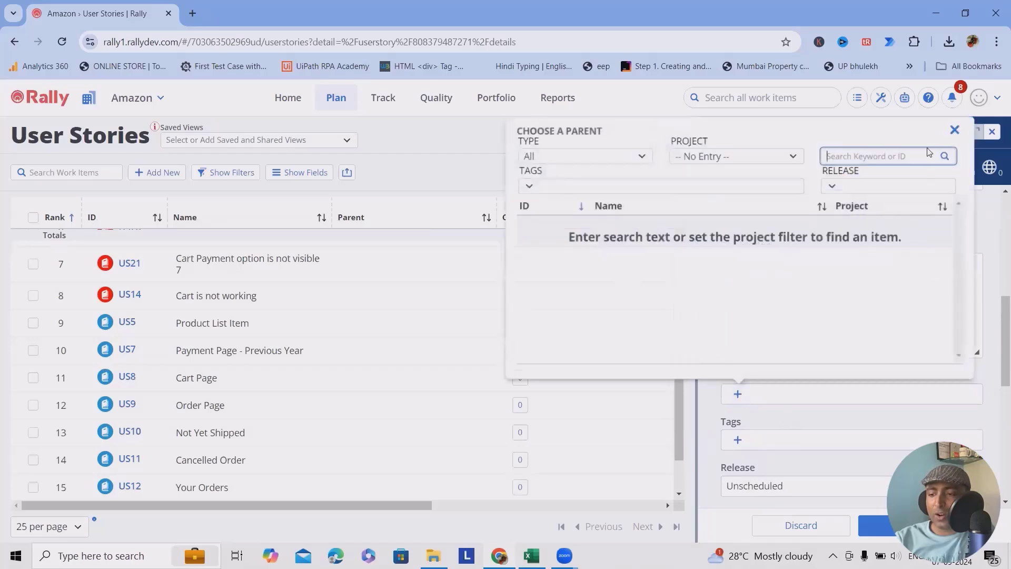
left_click(954, 129)
scroll(882, 321, "up", 7)
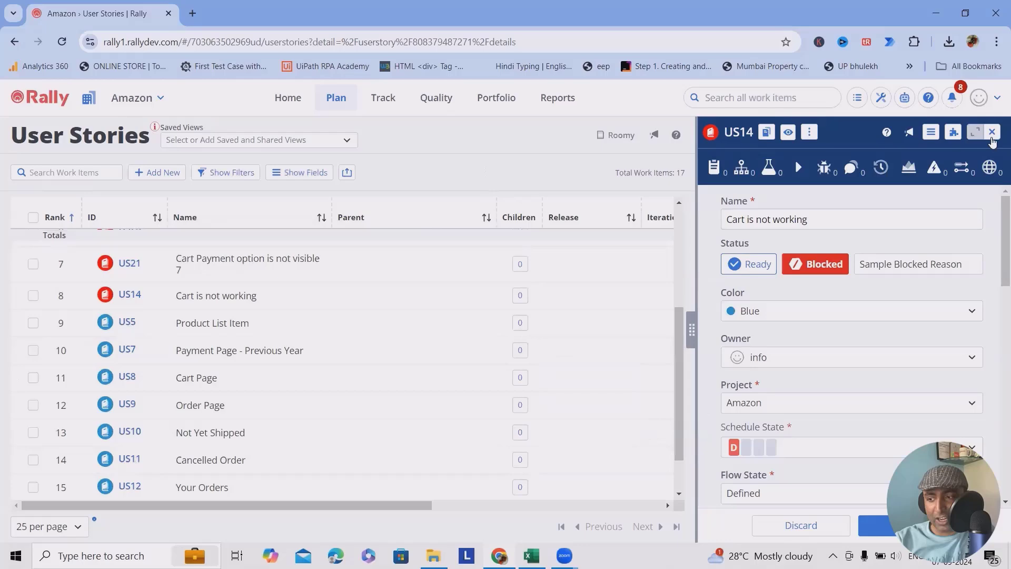
left_click(992, 132)
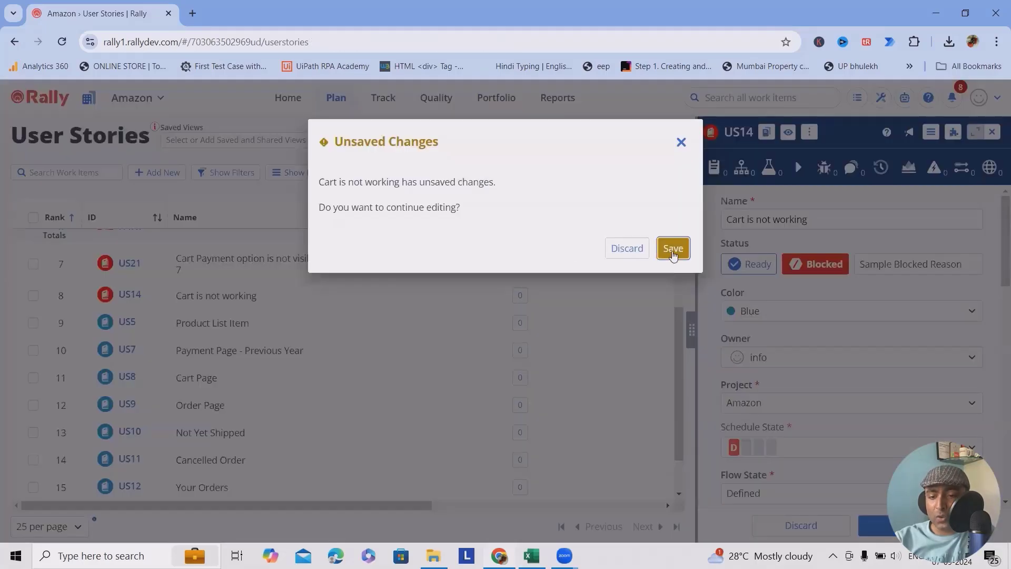
Save US14's Blue colour change from the Unsaved Changes prompt.
left_click(668, 250)
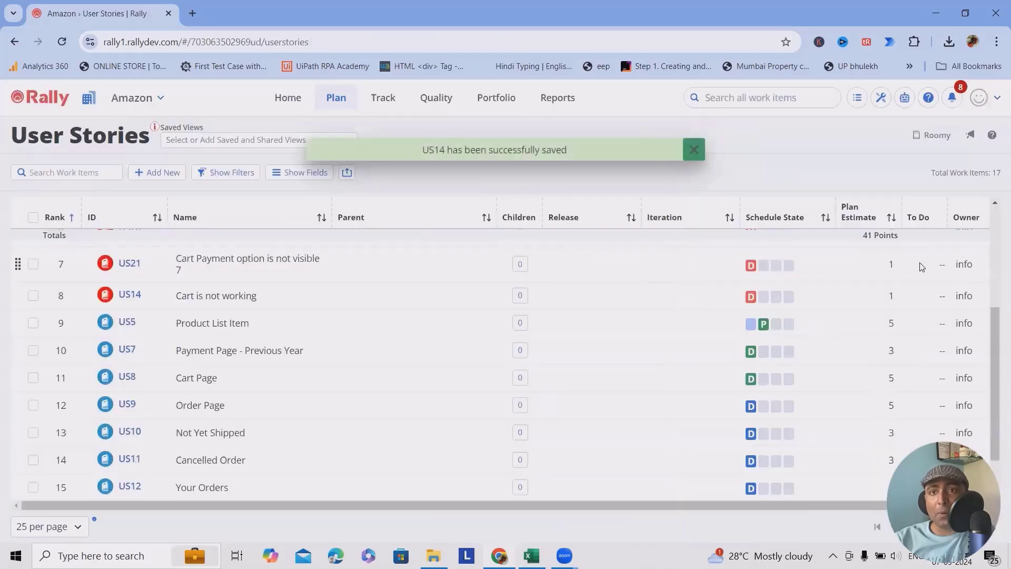